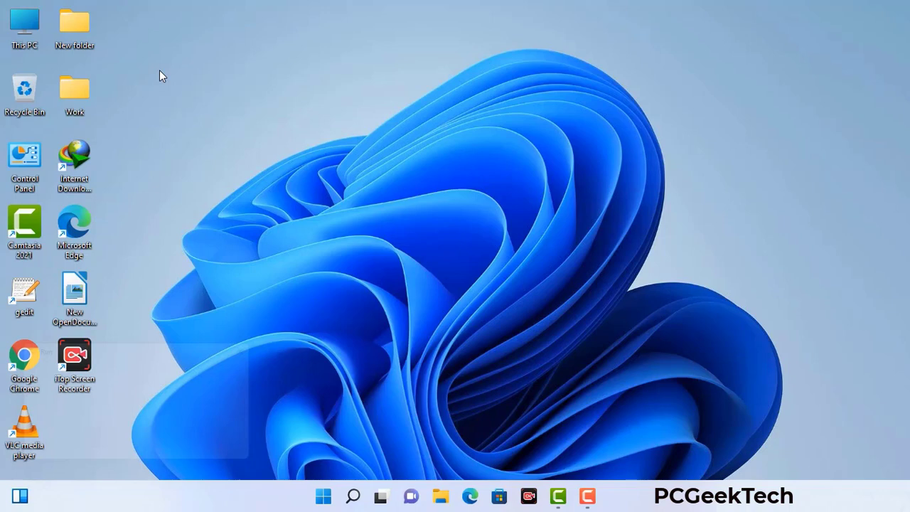
Open the Run box and move it to the upper centre of the screen.
key("super+r")
left_click_drag(155, 346, 398, 113)
Run msconfig and apply Safe boot with the Network option on the Boot tab.
left_click(362, 177)
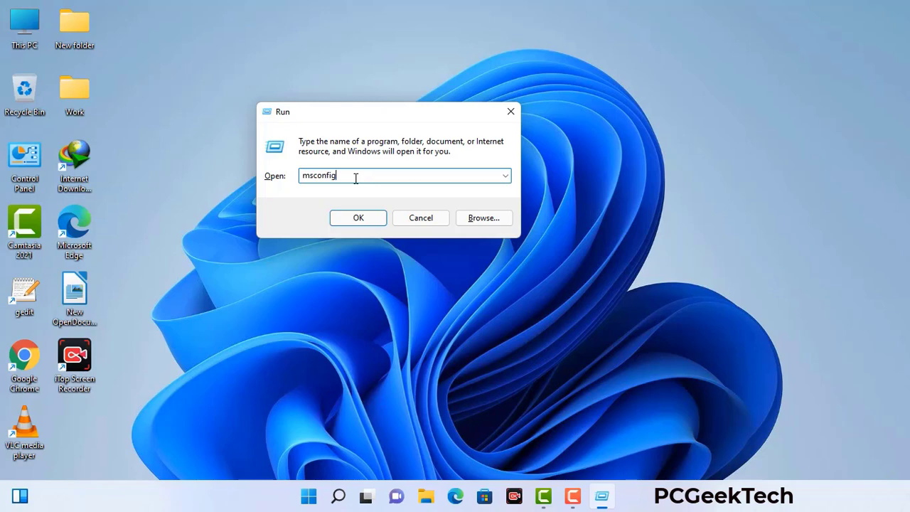
left_click(351, 222)
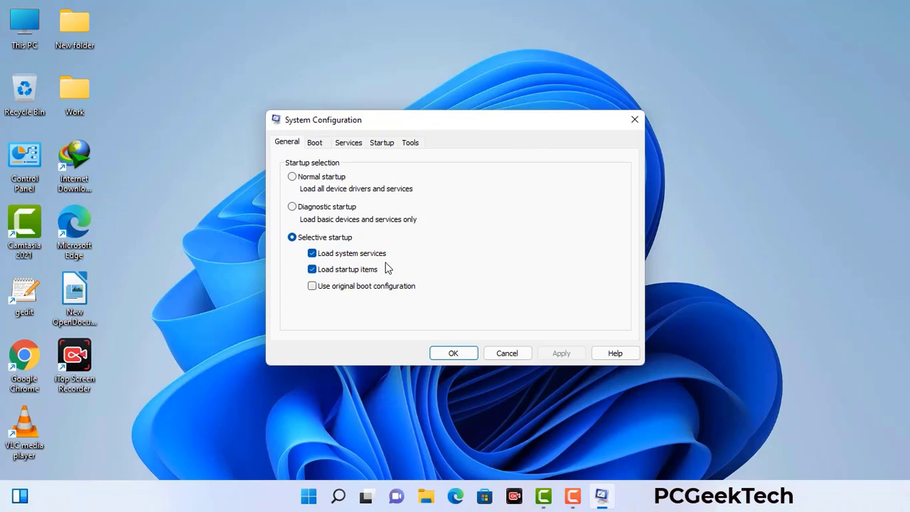
left_click(315, 144)
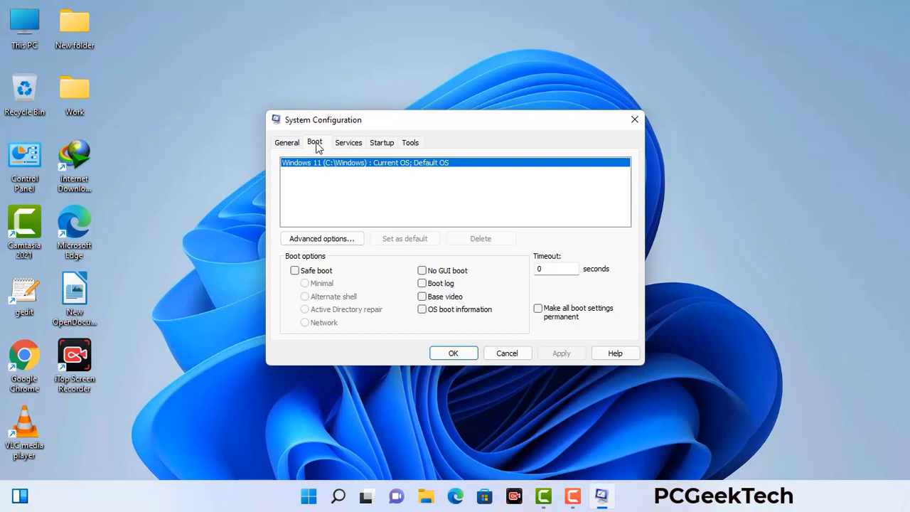
left_click(294, 271)
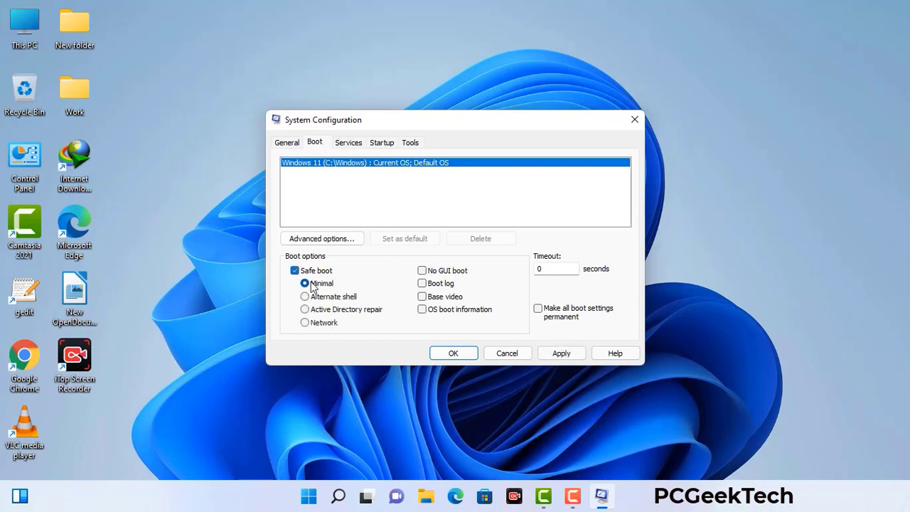
left_click(323, 324)
left_click(561, 354)
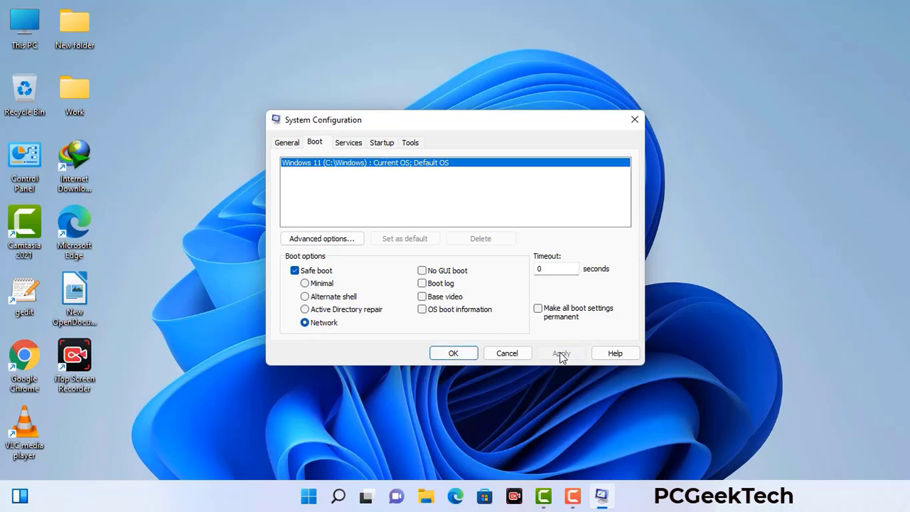
left_click(453, 353)
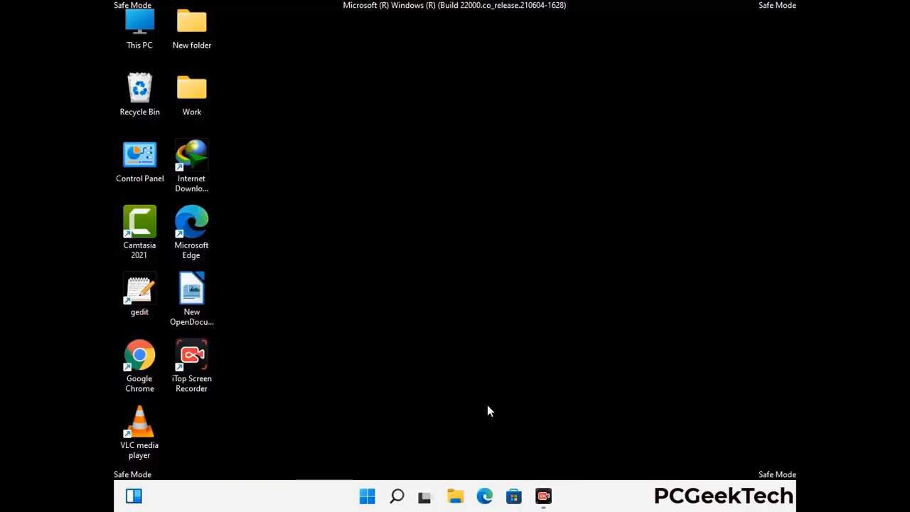
Enable 'Show hidden files, folders, and drives' in File Explorer Options, then close Control Panel.
double_click(140, 168)
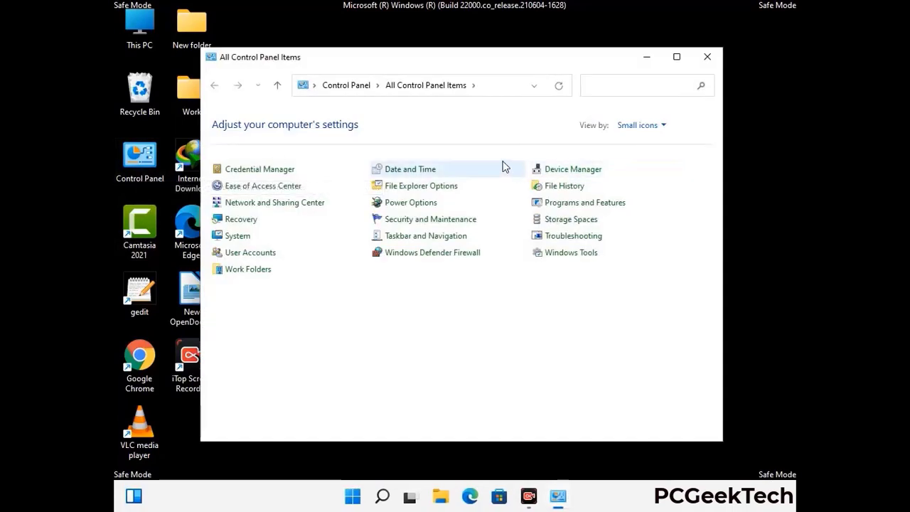
left_click(439, 189)
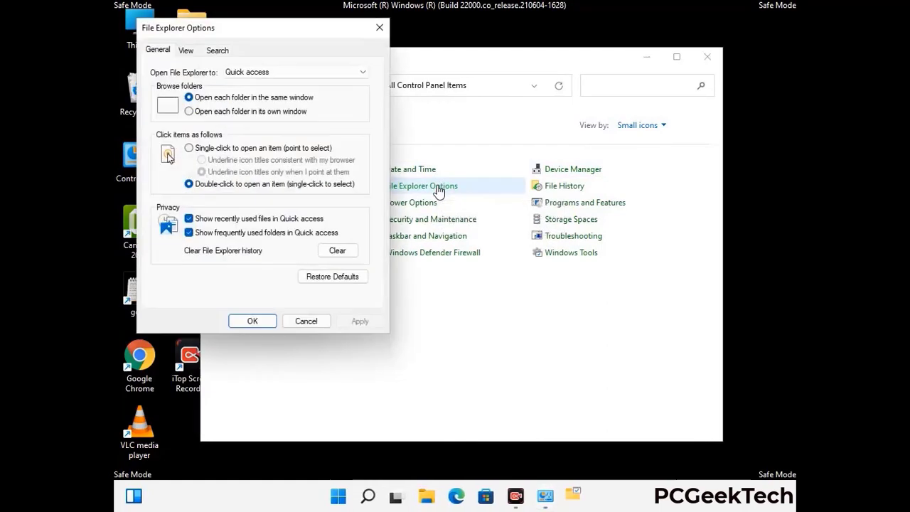
left_click(188, 50)
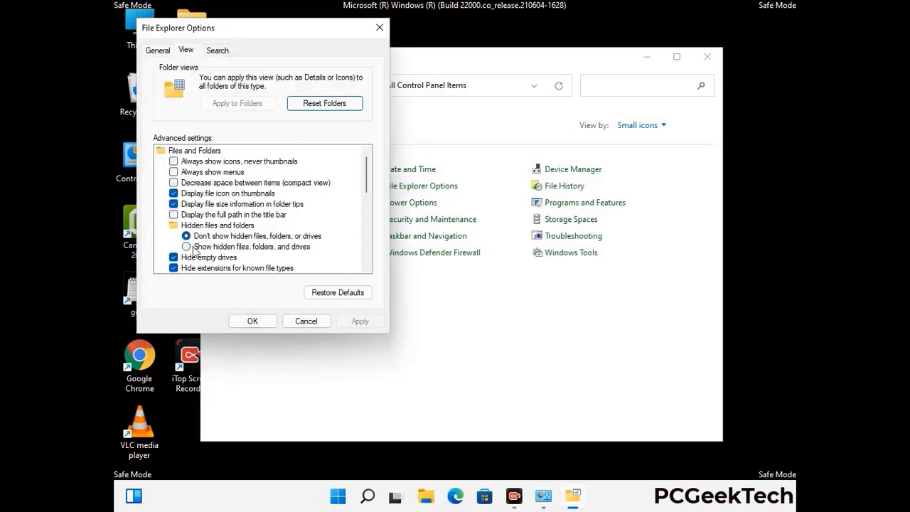
left_click(187, 247)
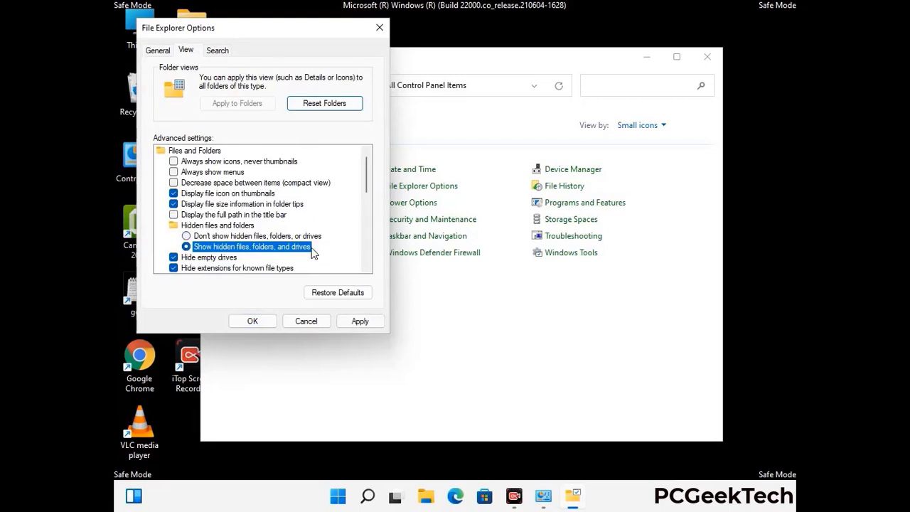
left_click(359, 321)
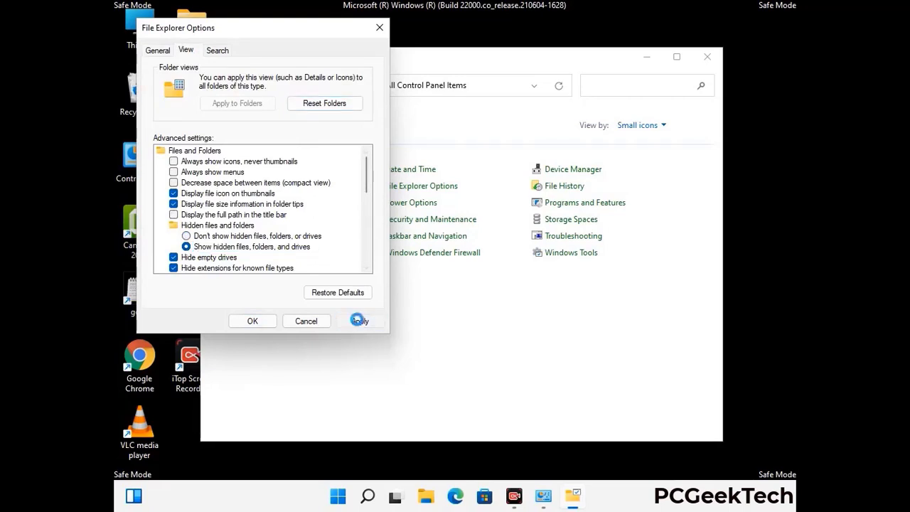
left_click(241, 323)
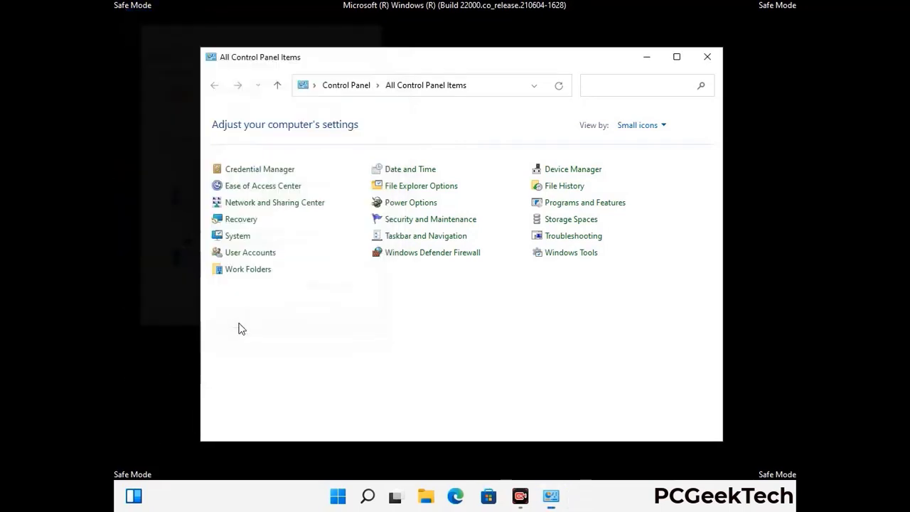
left_click(707, 57)
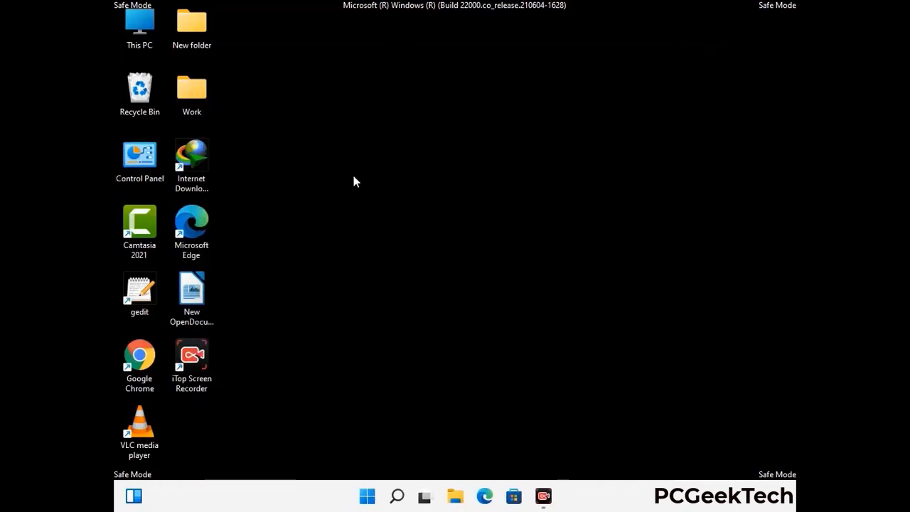
Browse from This PC into C:\Windows\System32.
double_click(135, 44)
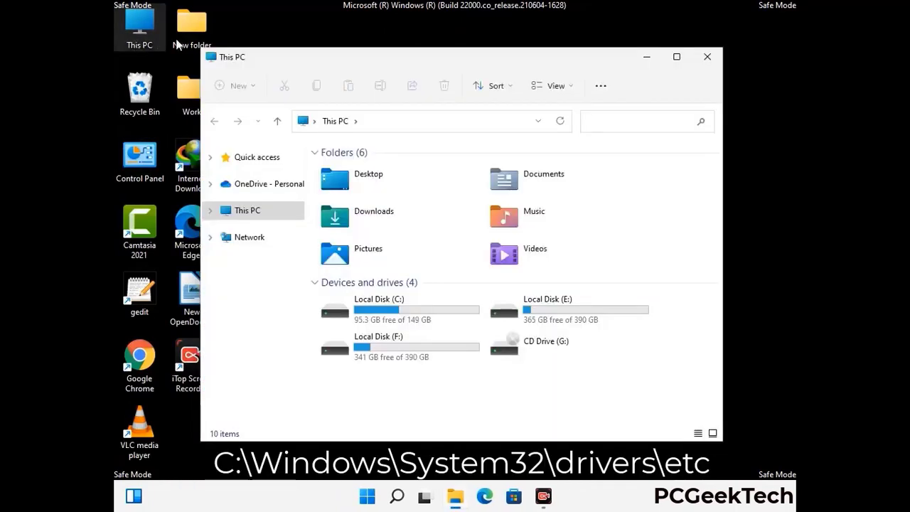
double_click(398, 312)
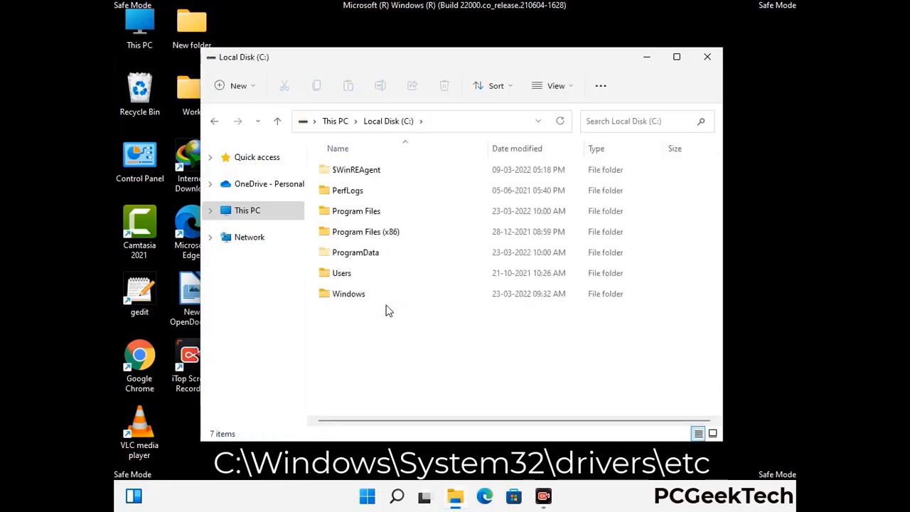
double_click(340, 300)
scroll(455, 304, "down", 5)
scroll(450, 307, "down", 12)
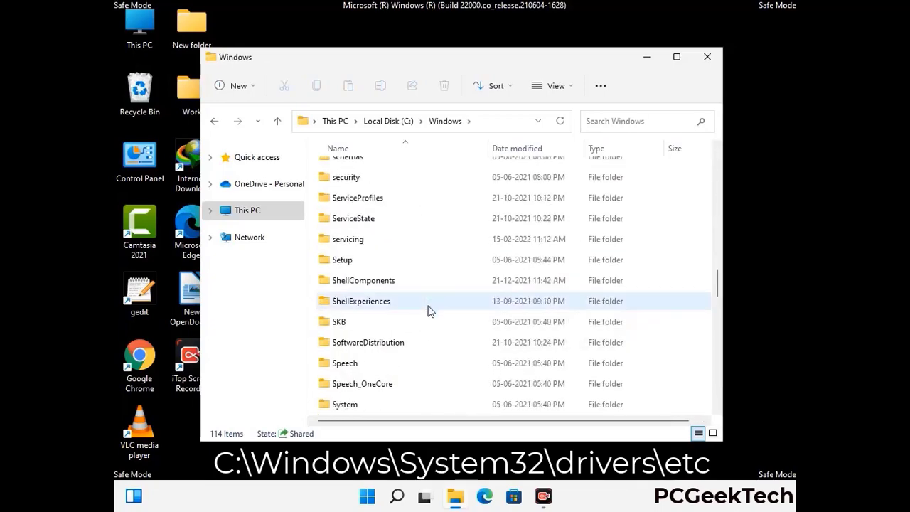
scroll(427, 313, "down", 2)
double_click(348, 300)
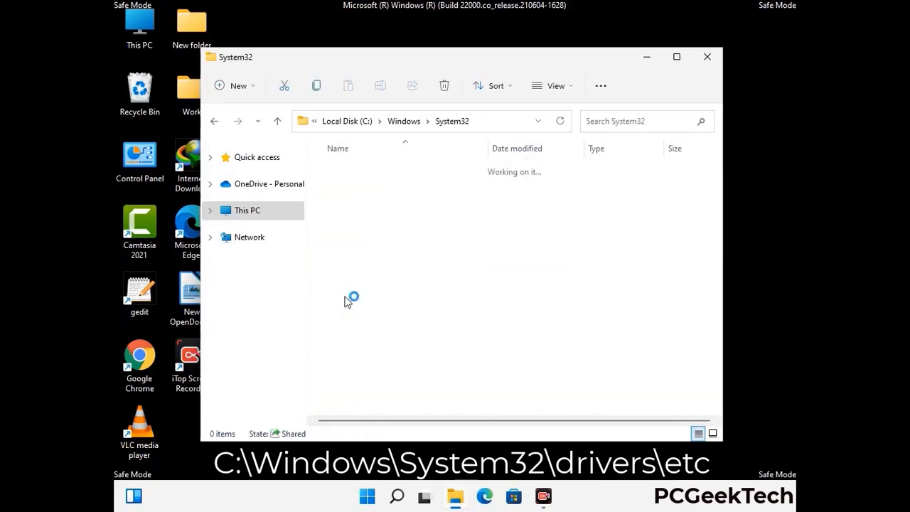
Go into drivers\etc and open the hosts file with Notepad.
scroll(391, 309, "down", 5)
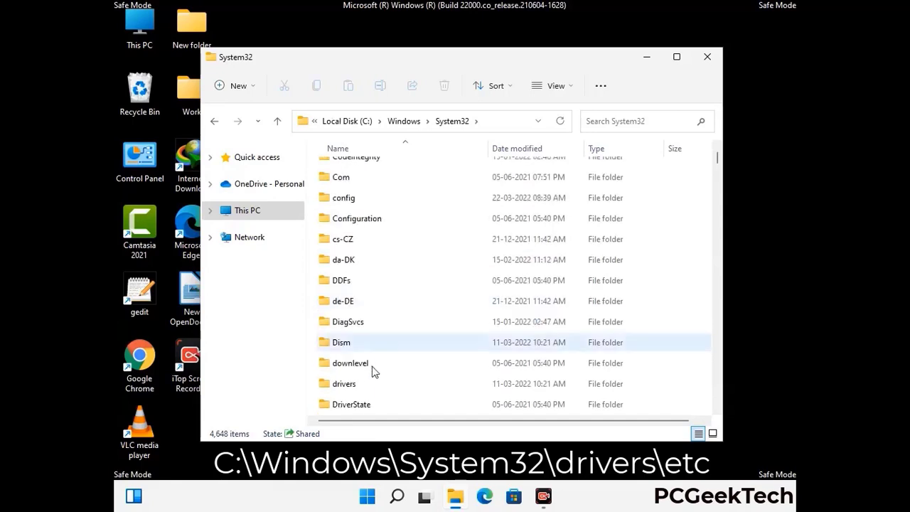
double_click(348, 385)
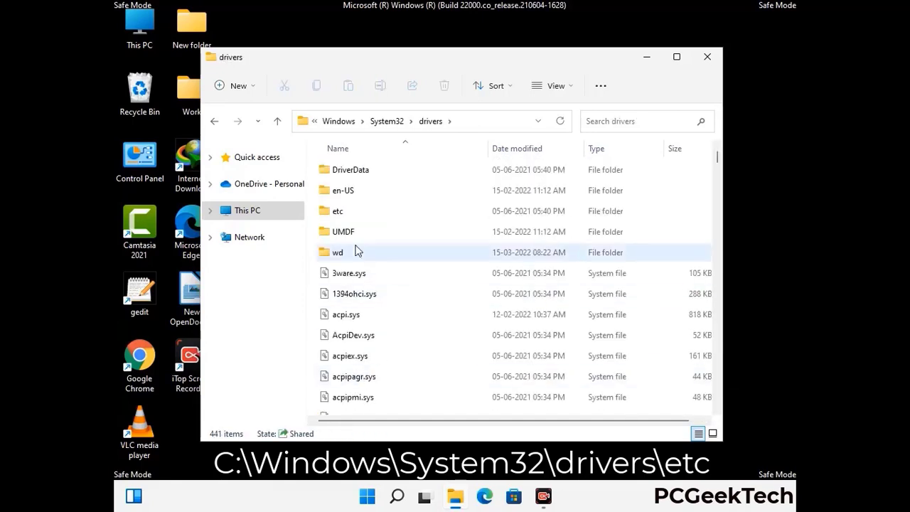
double_click(337, 212)
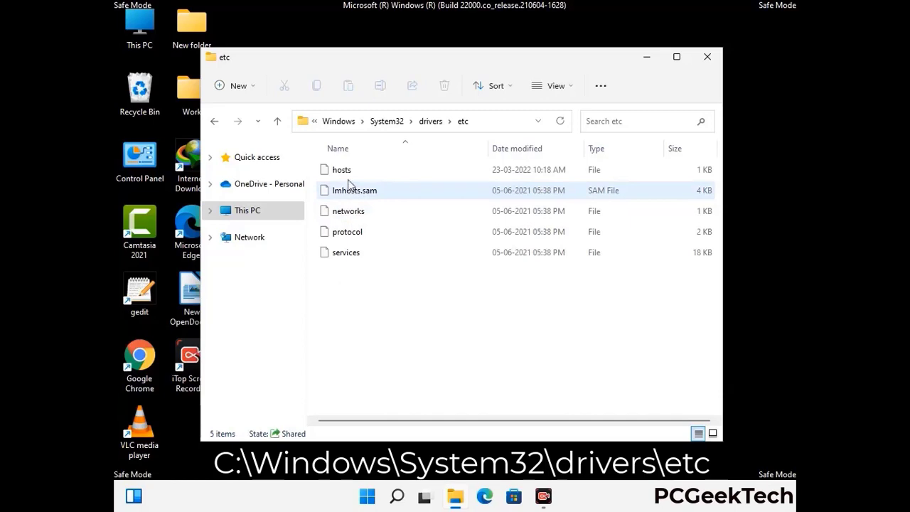
left_click(344, 172)
double_click(348, 178)
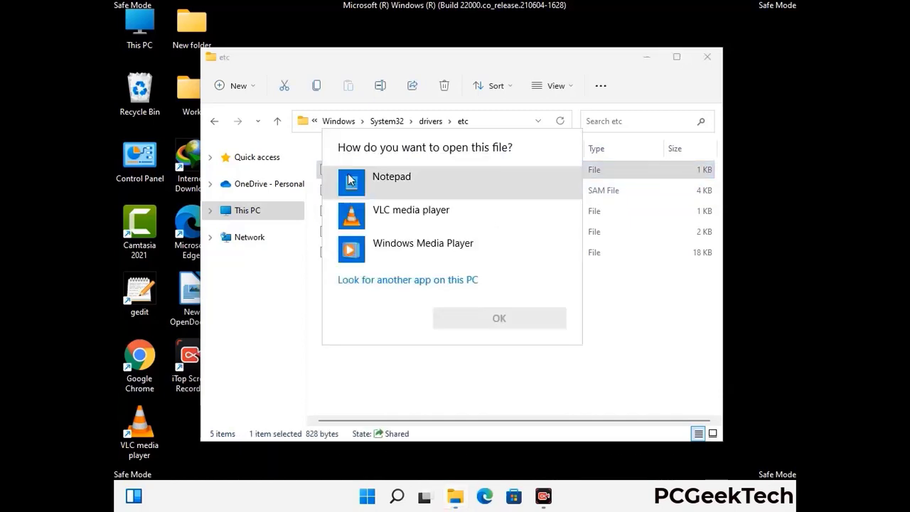
left_click(412, 184)
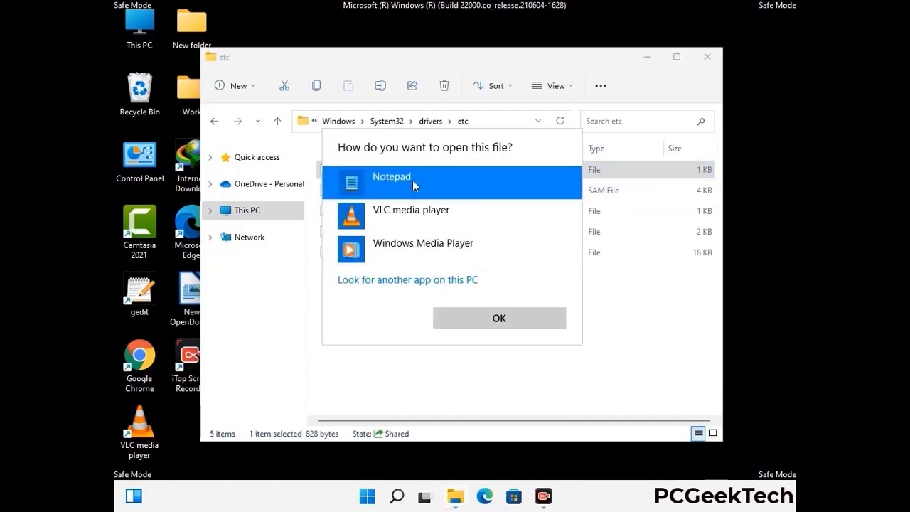
Add an empty line at the end of the hosts file and save it.
left_click(499, 320)
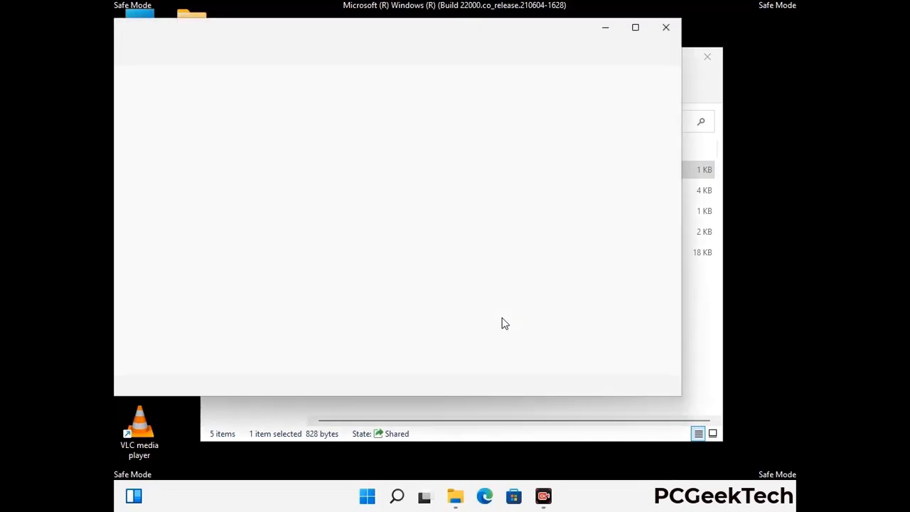
left_click_drag(398, 40, 476, 41)
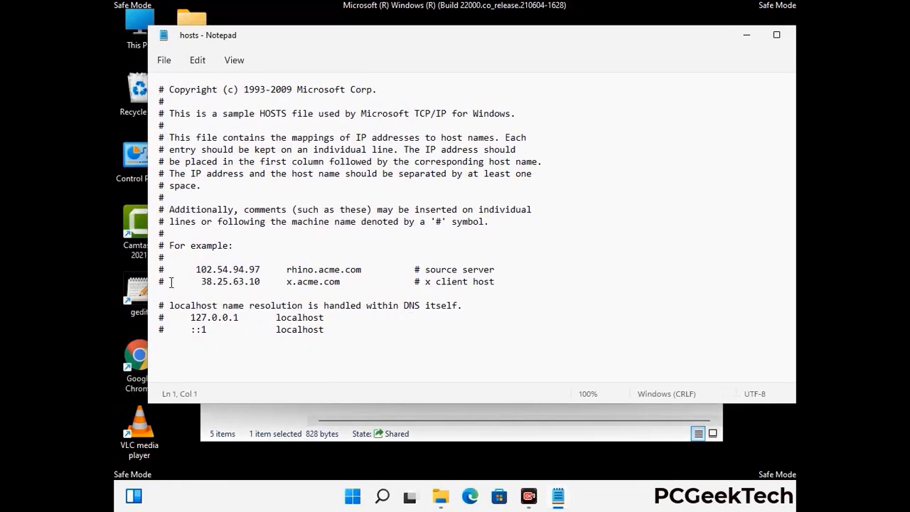
left_click(341, 334)
key("Return")
scroll(348, 206, "down", 1)
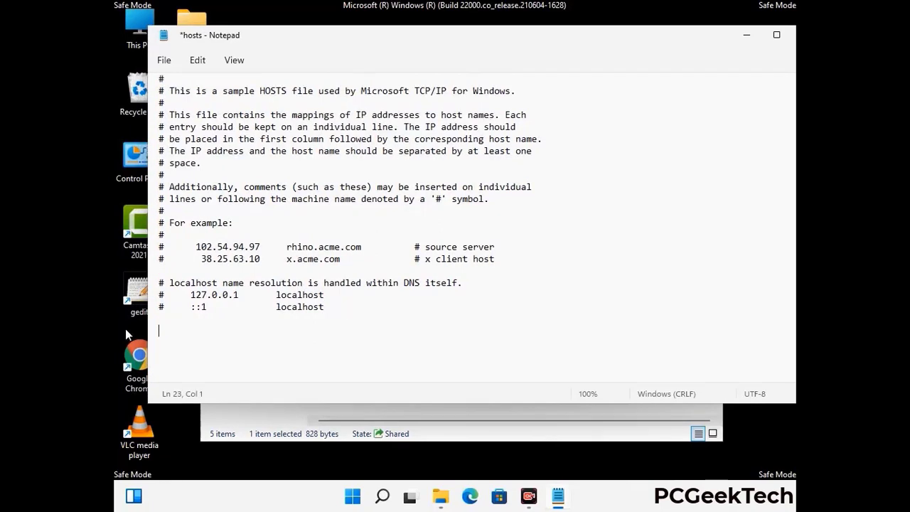
left_click(163, 60)
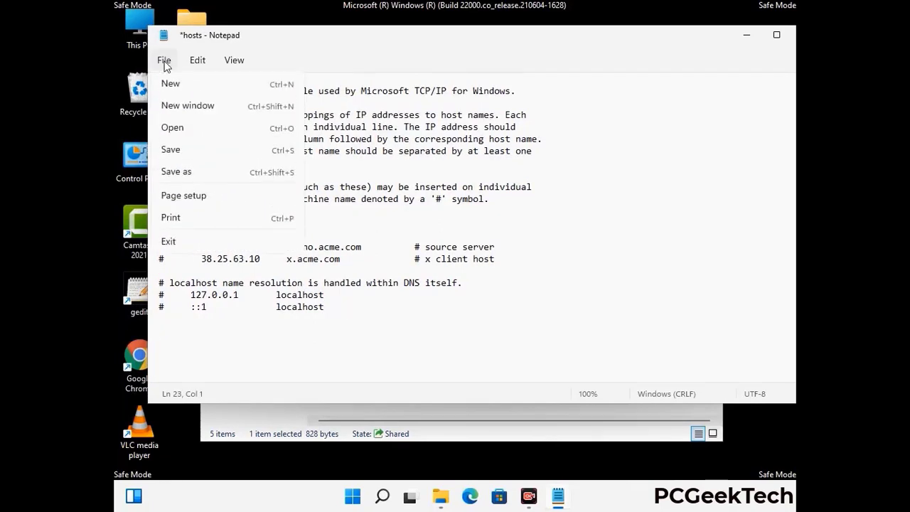
left_click(170, 150)
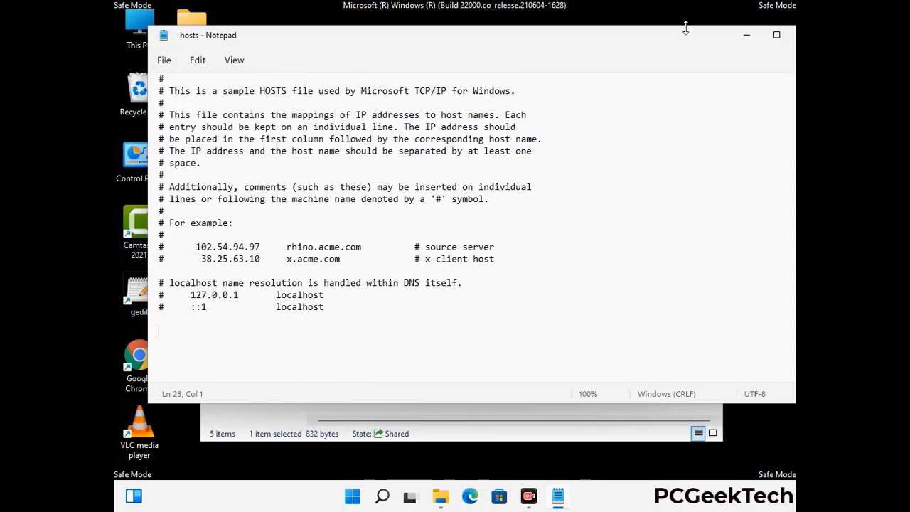
Close Notepad and the etc folder window.
left_click_drag(683, 40, 580, 40)
left_click(701, 36)
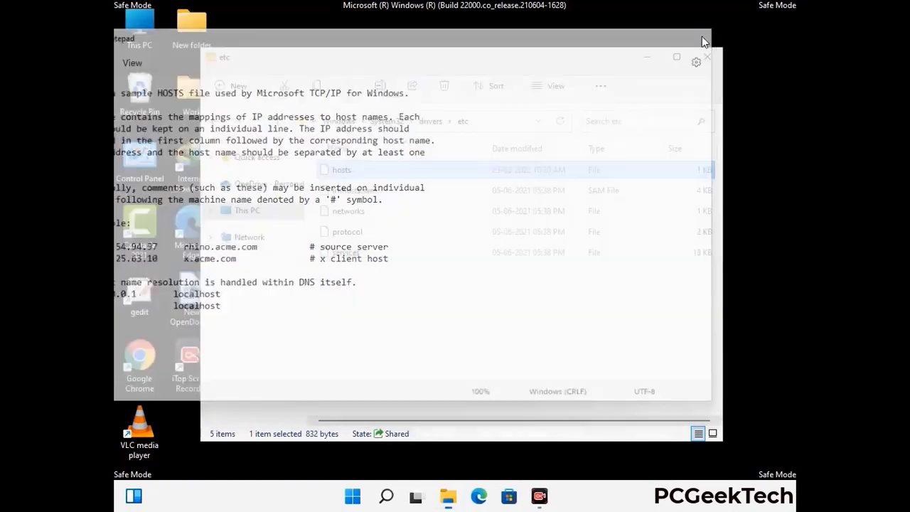
left_click(707, 56)
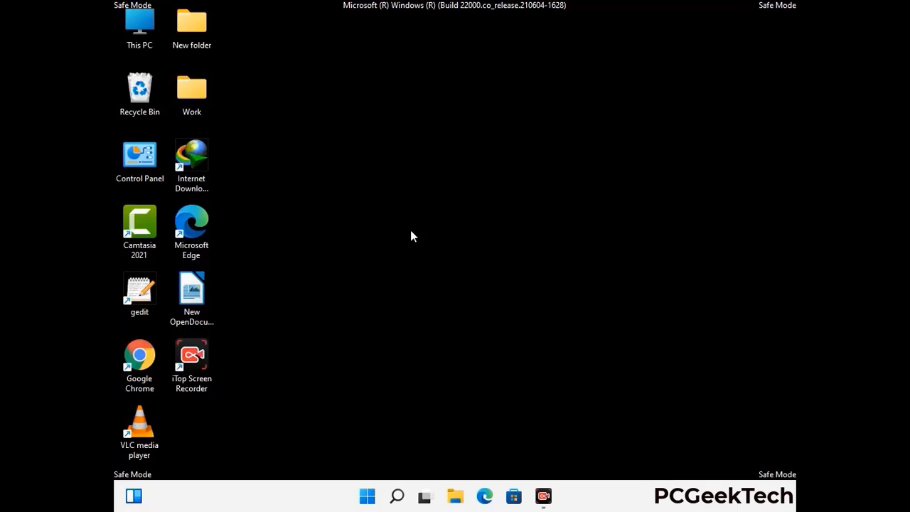
Open the AppData\Roaming folder with %appdata% from the Run box.
key("super+r")
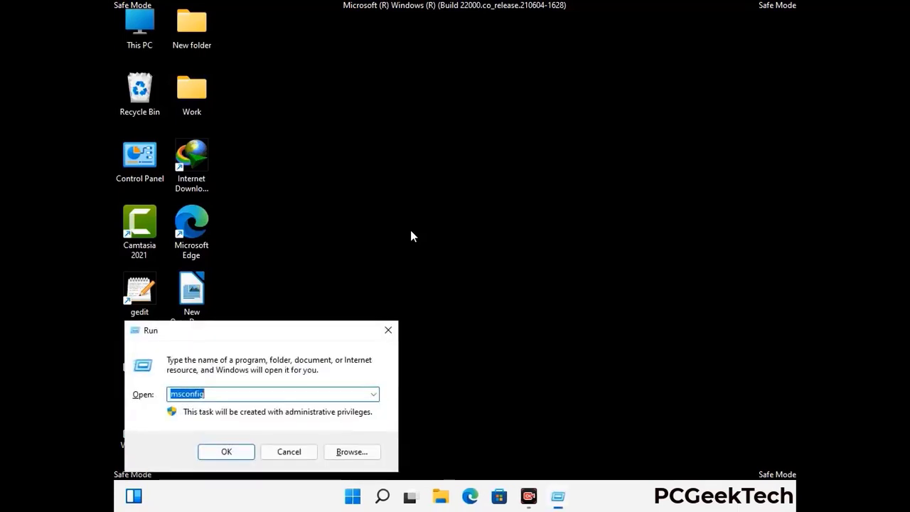
left_click_drag(260, 328, 423, 140)
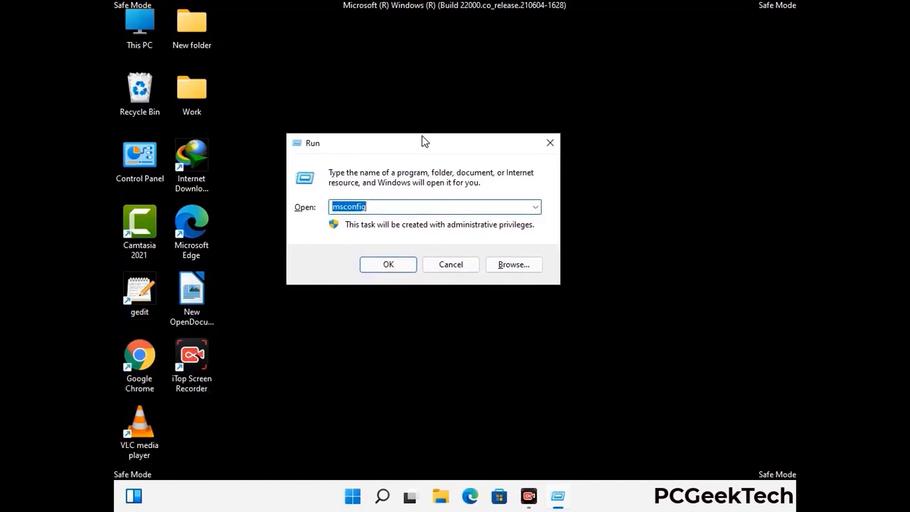
type("%")
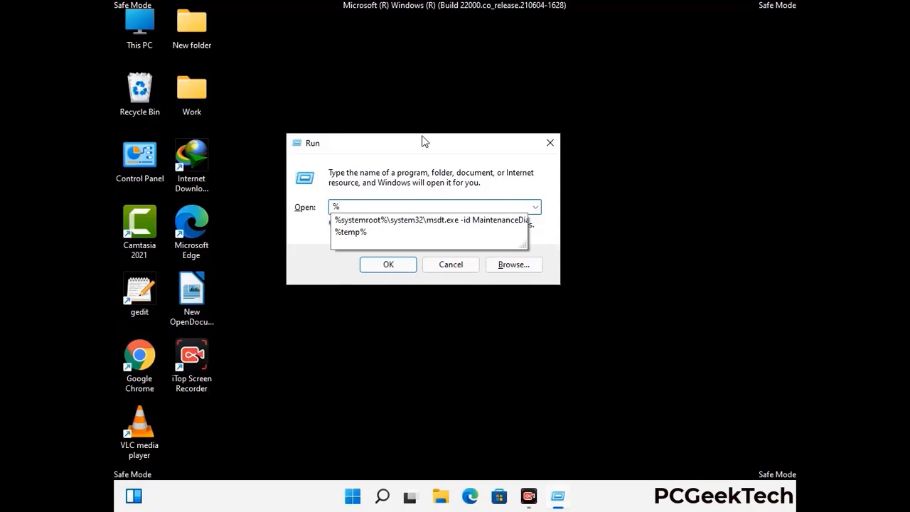
type("appdata%")
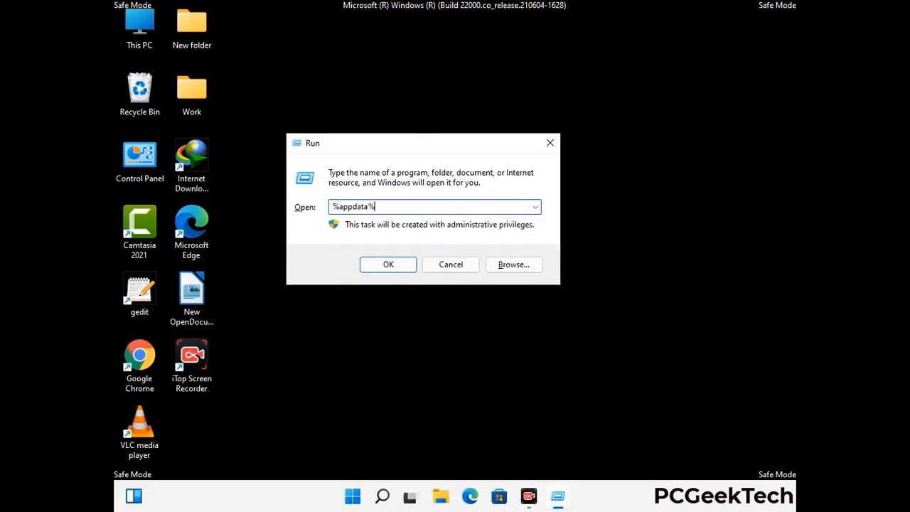
key("Return")
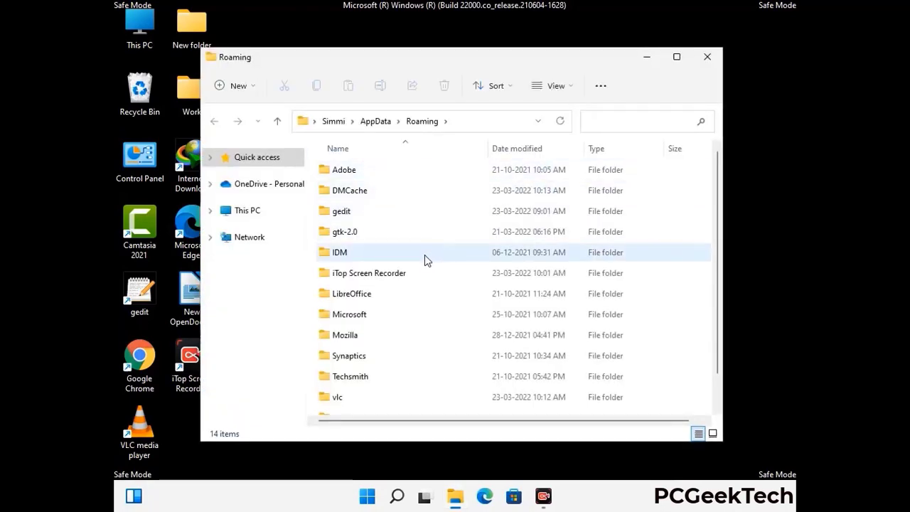
Delete the Zoom folder, leaving 13 items, and close the Roaming window.
scroll(427, 256, "down", 1)
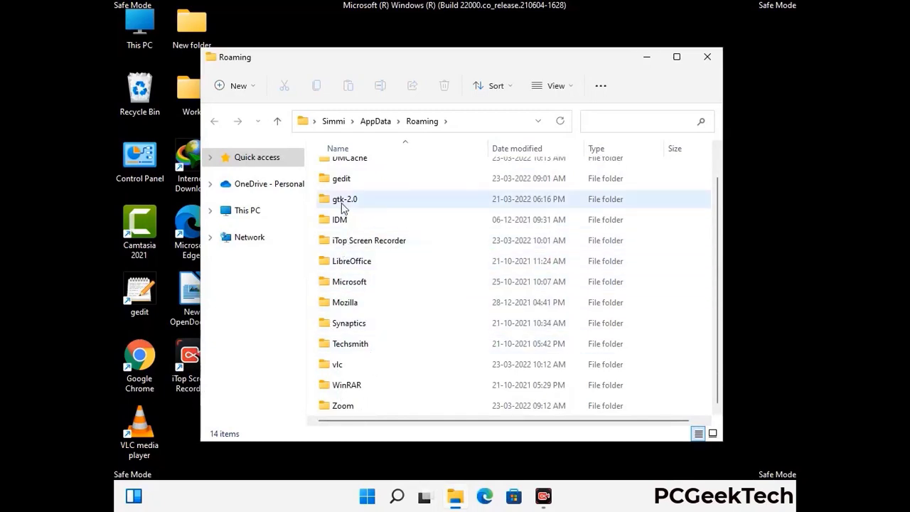
scroll(343, 213, "up", 1)
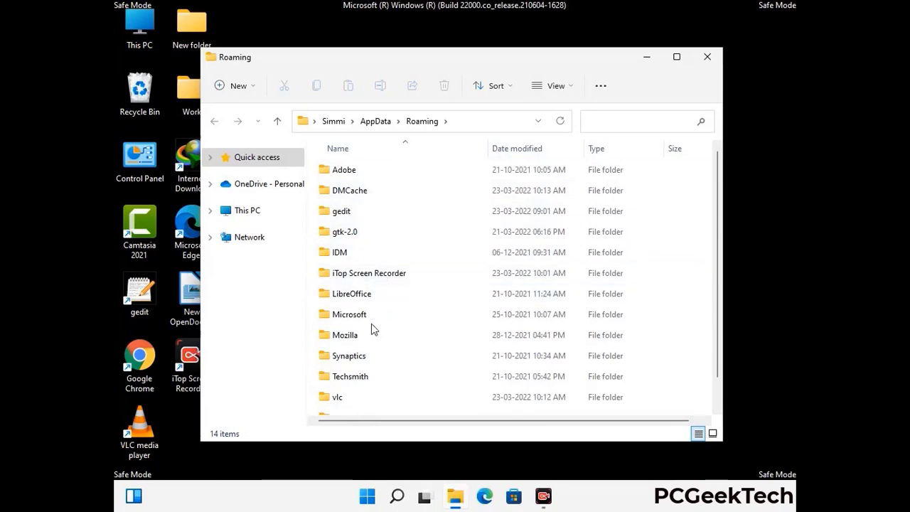
scroll(369, 334, "down", 1)
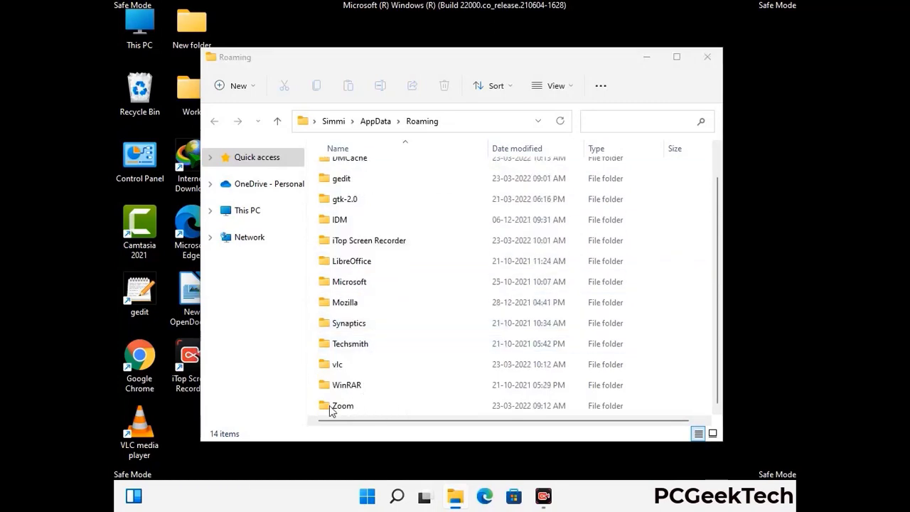
left_click(509, 404)
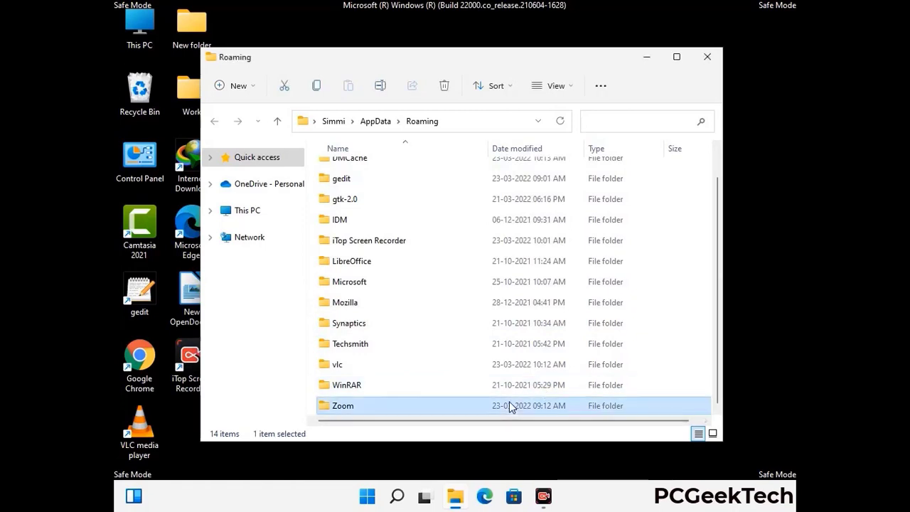
left_click(449, 91)
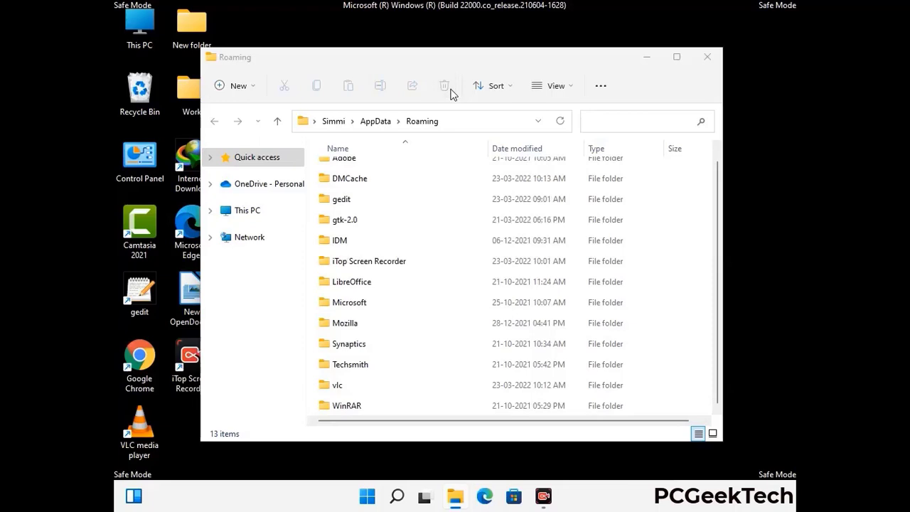
left_click(705, 60)
left_click(703, 60)
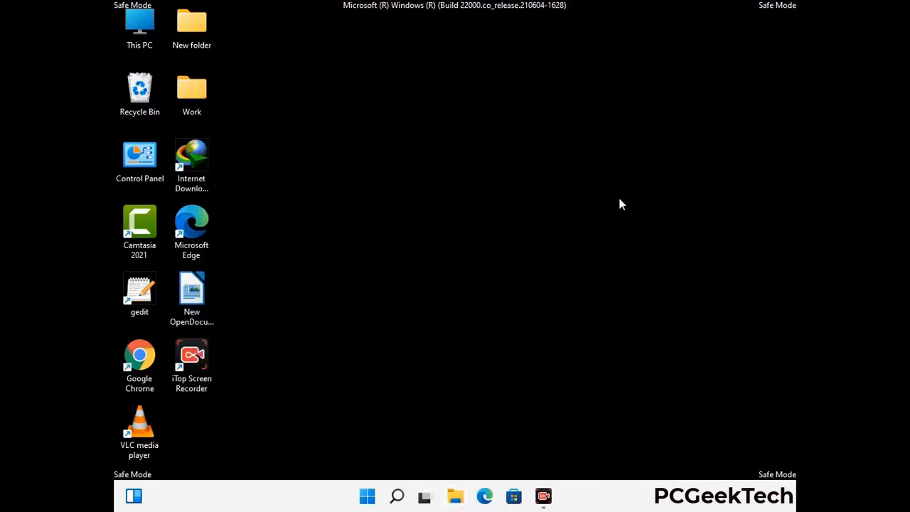
Open the AppData\Local folder with %LocalAppData% from the Run box.
key("super+r")
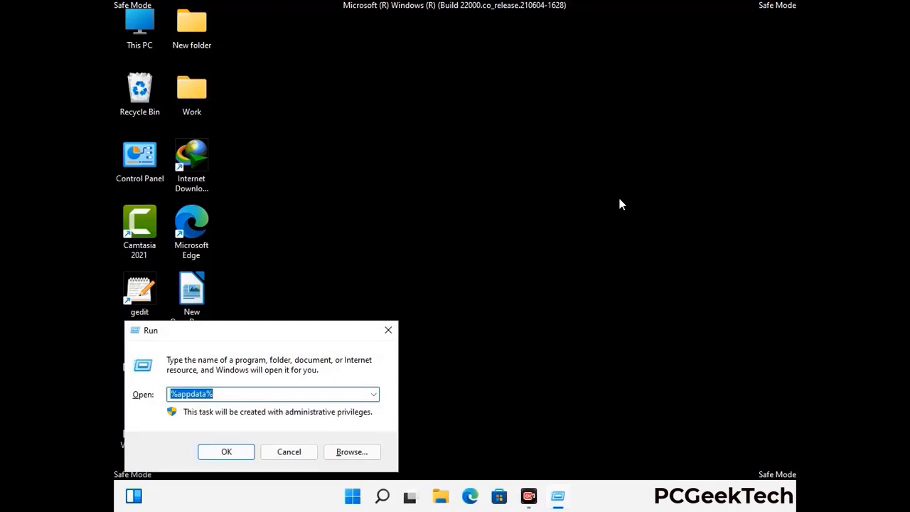
left_click_drag(301, 339, 477, 180)
type("%Local")
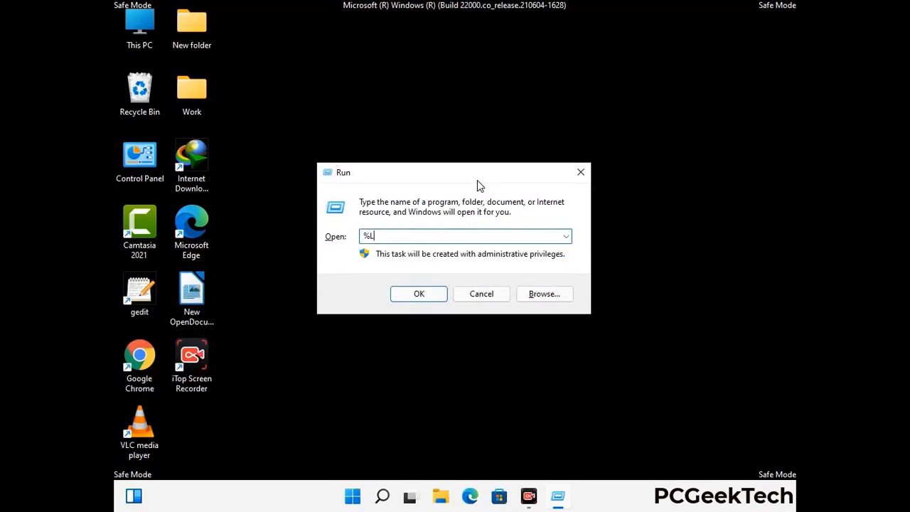
type("App")
key("Return")
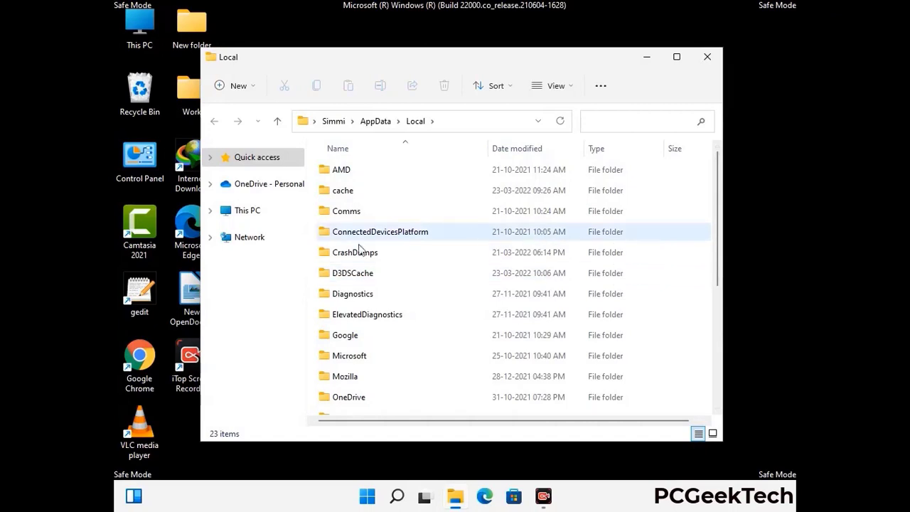
Delete the Mozilla folder, leaving 22 items, and close the Local window.
scroll(379, 319, "down", 1)
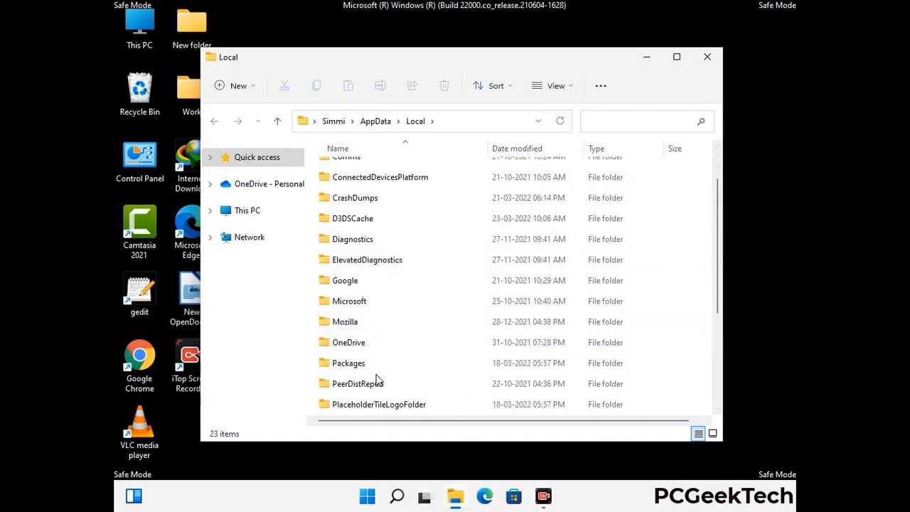
left_click(354, 324)
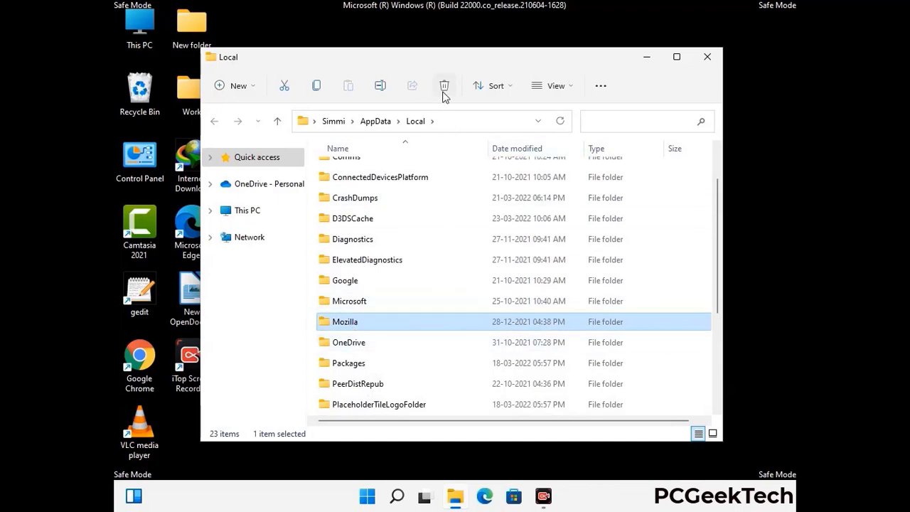
left_click(443, 91)
left_click(443, 89)
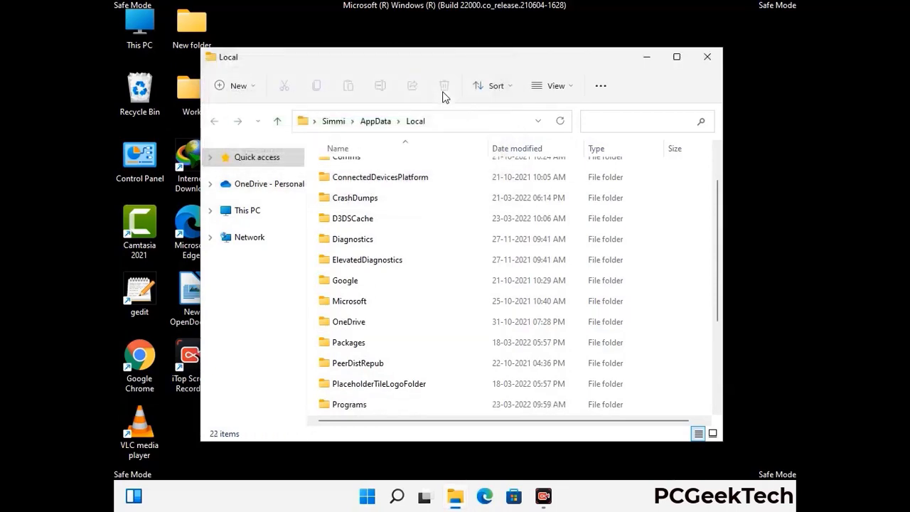
left_click(707, 64)
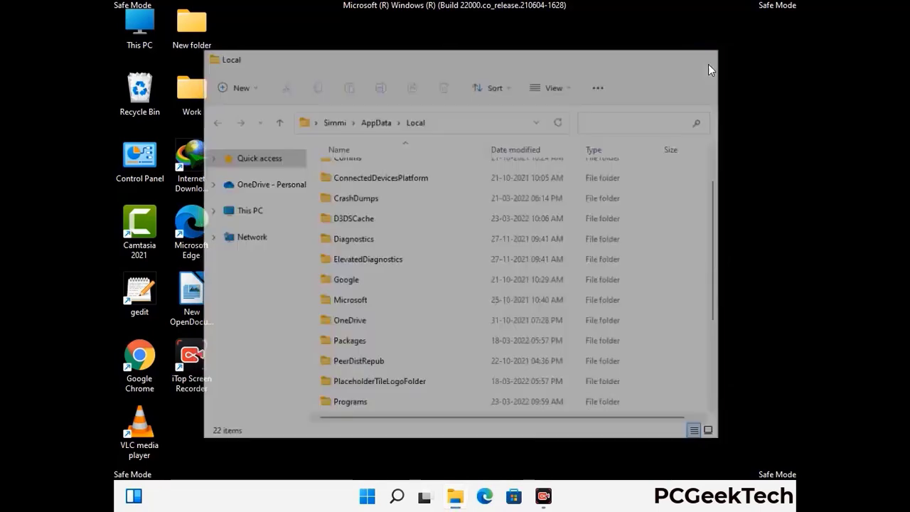
Open C:\ProgramData with %ProgramData% from the Run box.
key("super+r")
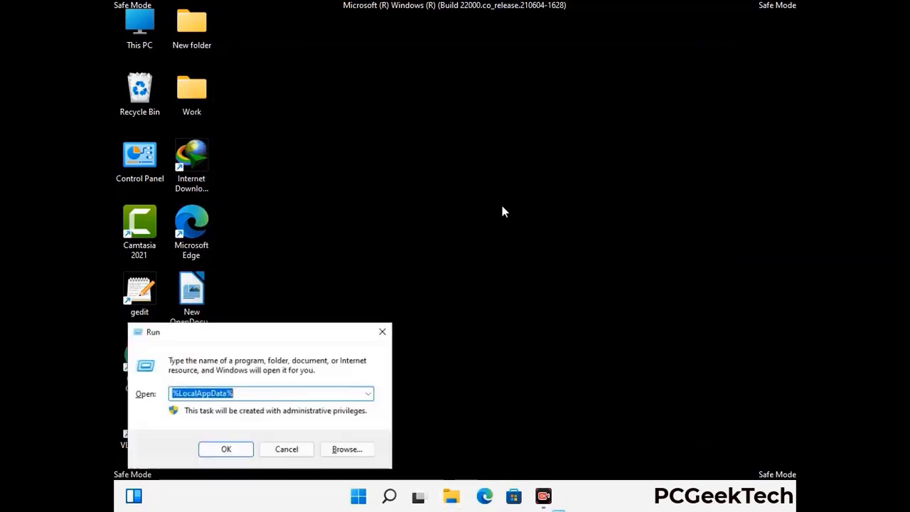
left_click_drag(234, 341, 418, 191)
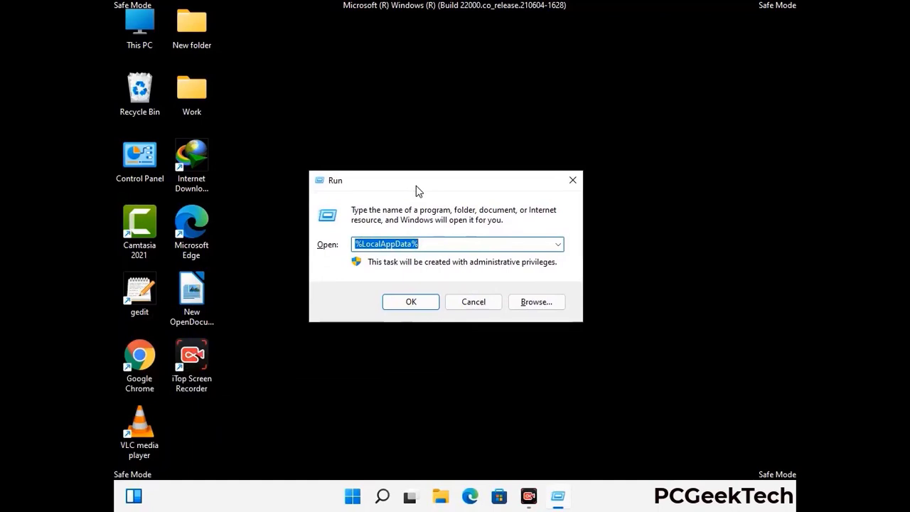
type("%")
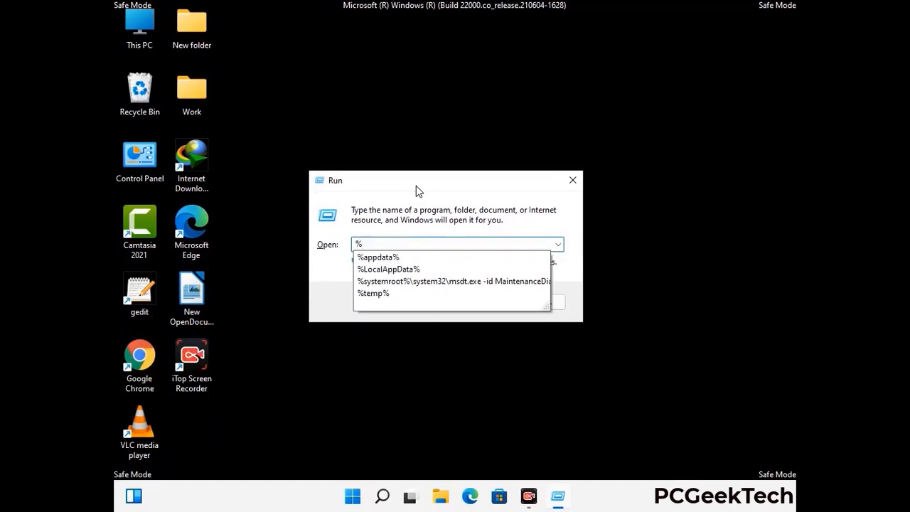
type("ProgramData%")
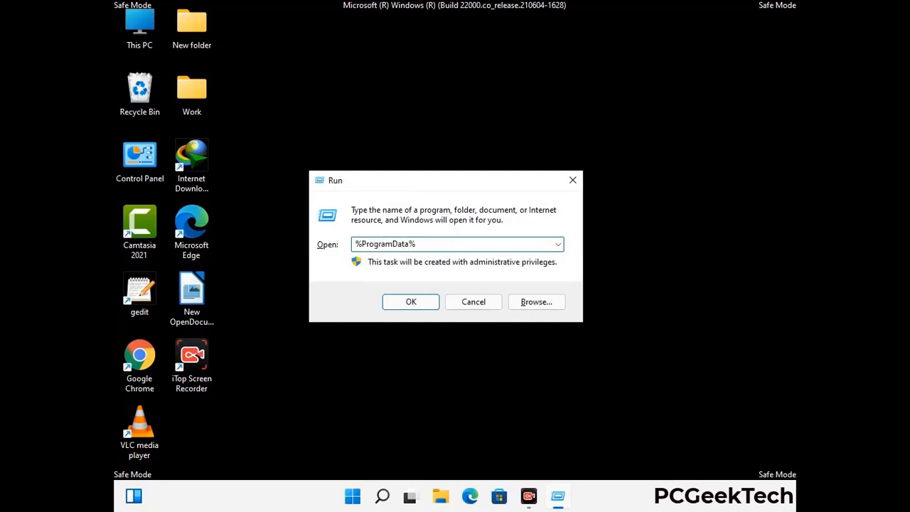
key("Return")
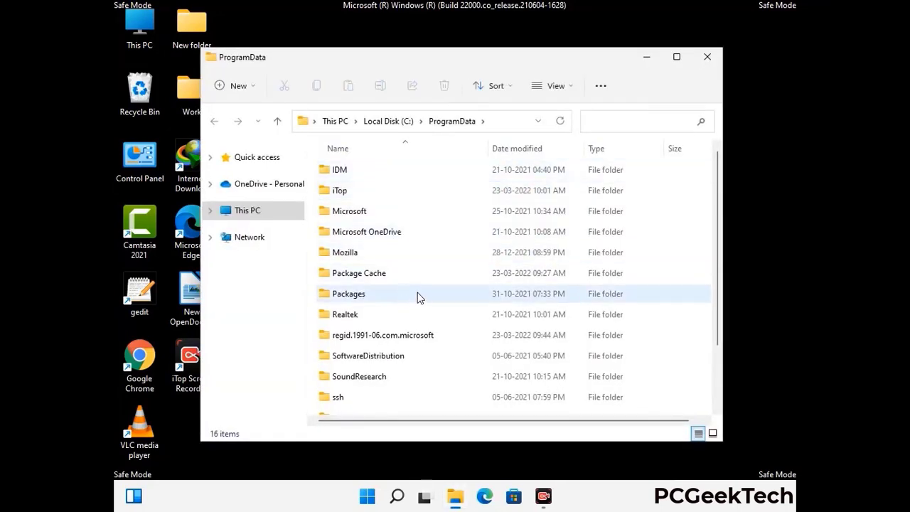
Delete the Mozilla folder from ProgramData, leaving 15 items, and close the window.
scroll(417, 301, "down", 1)
scroll(416, 313, "down", 1)
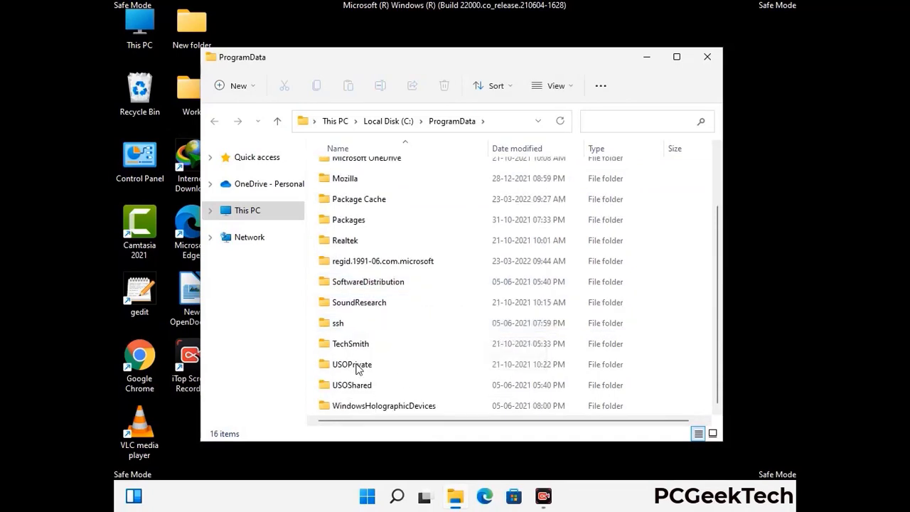
left_click(343, 178)
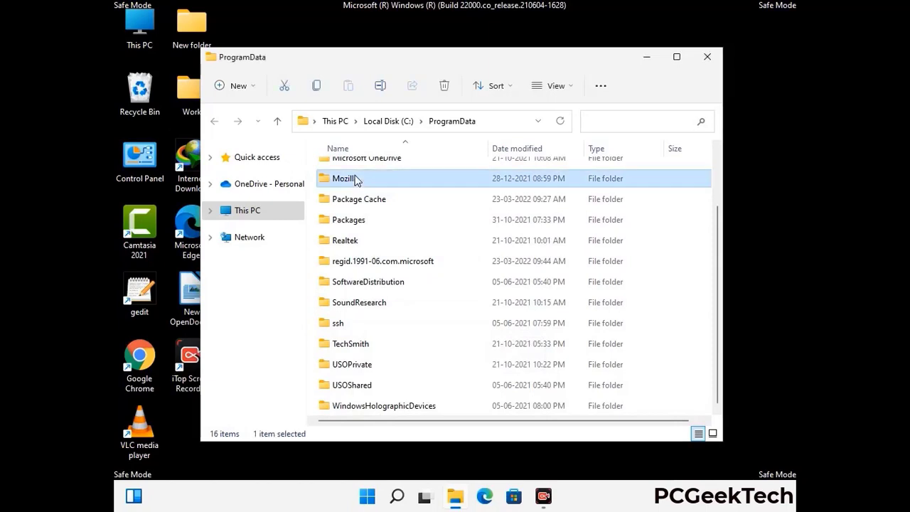
left_click(448, 86)
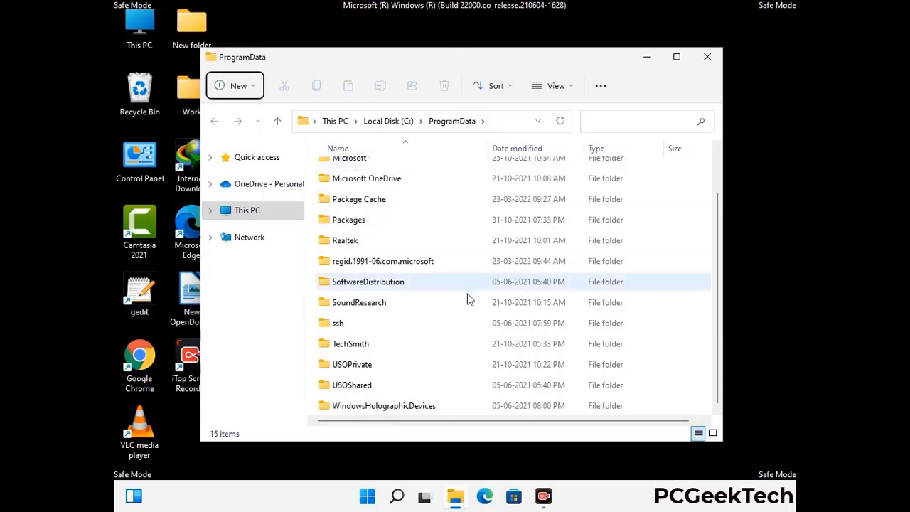
scroll(467, 298, "up", 1)
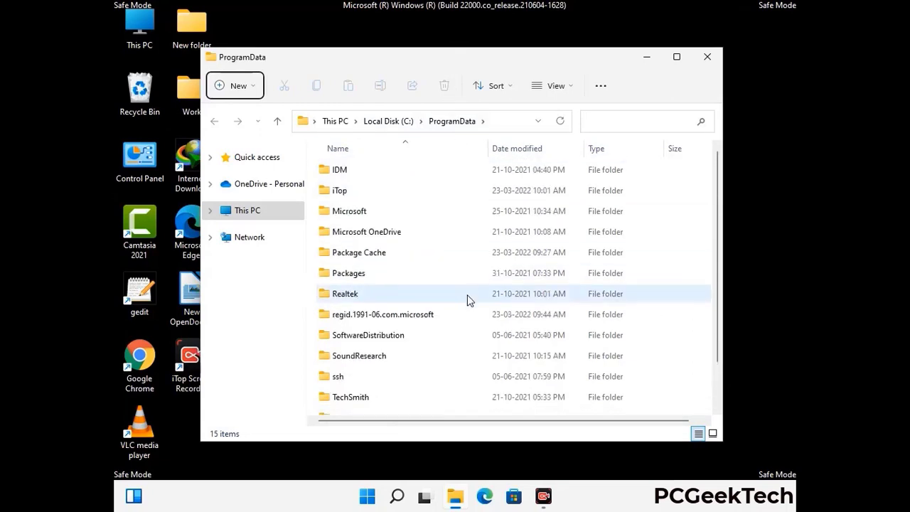
left_click(714, 60)
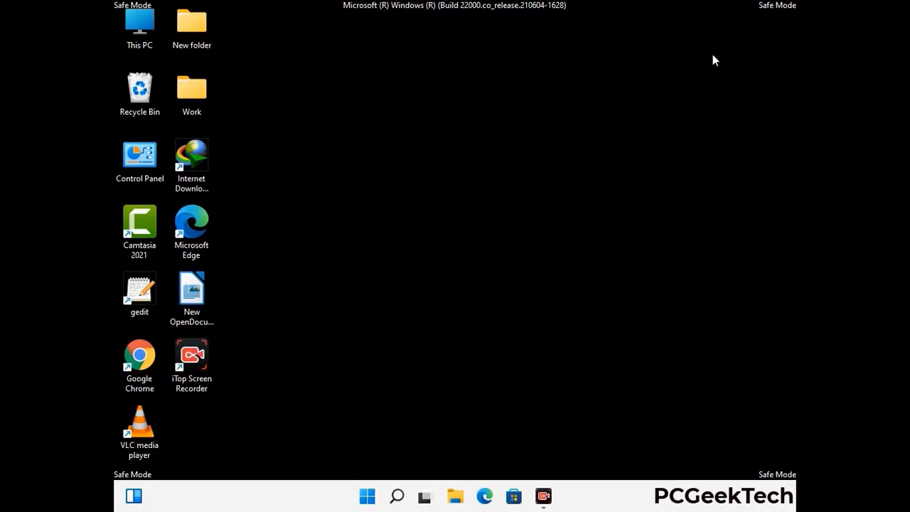
key("super+r")
left_click_drag(297, 329, 473, 180)
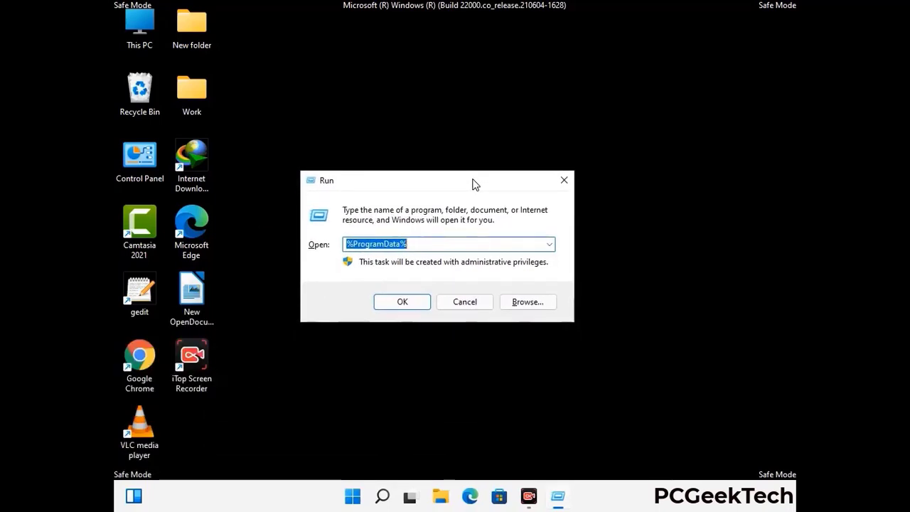
type("%Wi")
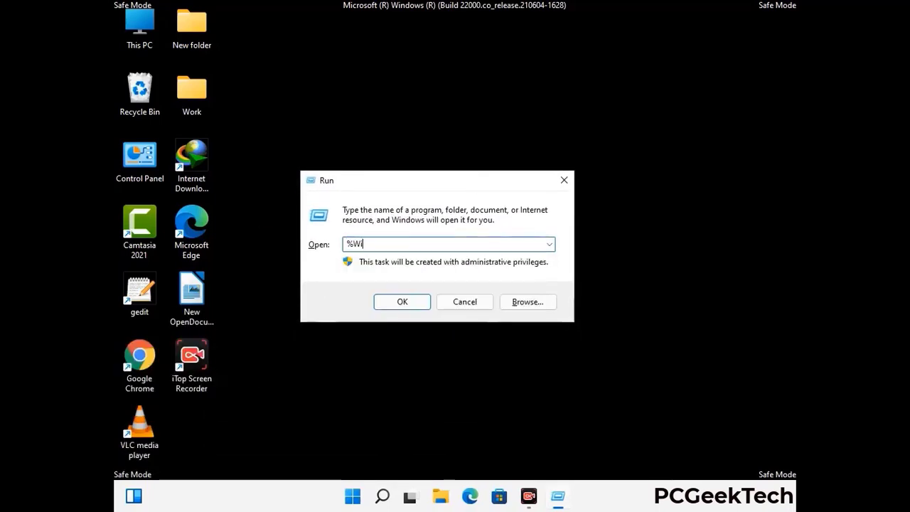
type("nDir%")
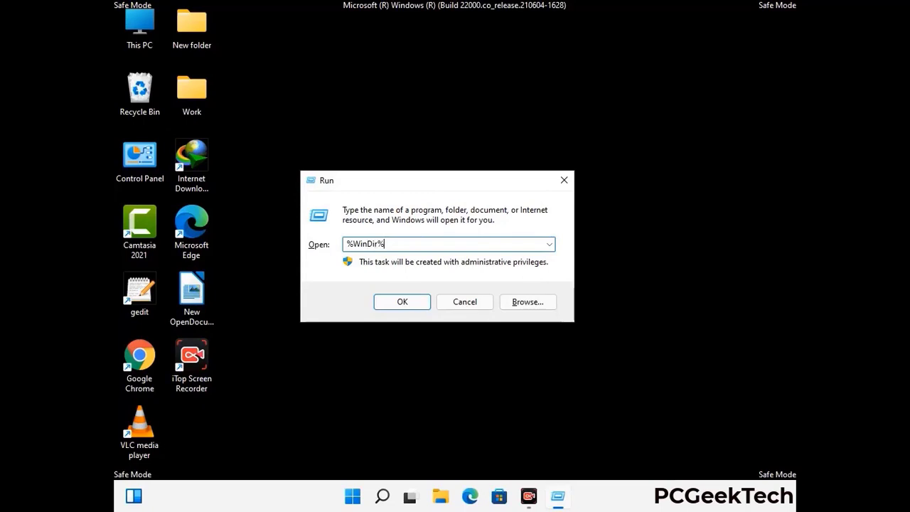
key("Return")
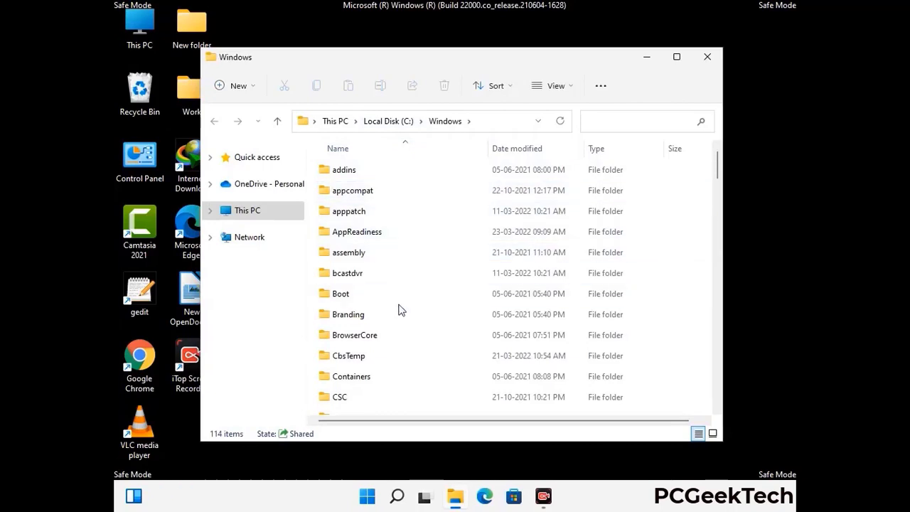
scroll(399, 312, "down", 1)
scroll(400, 315, "down", 2)
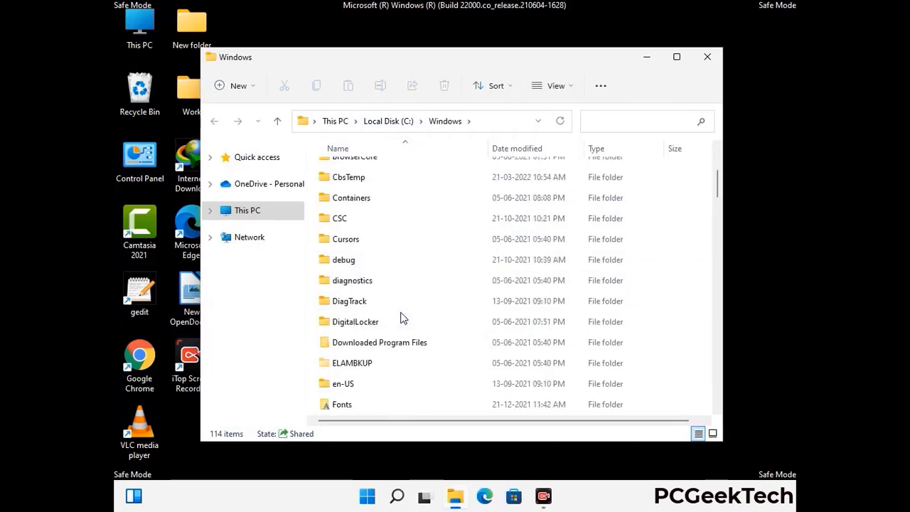
scroll(401, 318, "down", 1)
scroll(400, 320, "down", 5)
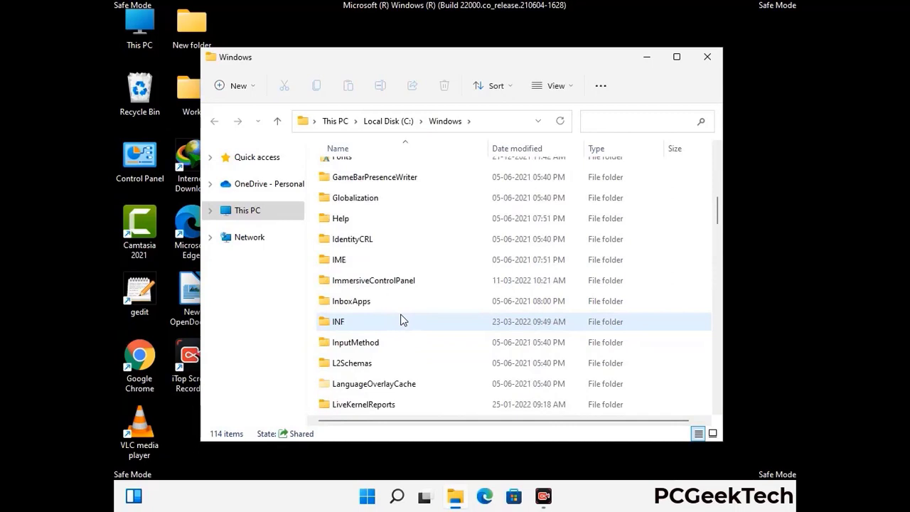
scroll(400, 320, "down", 4)
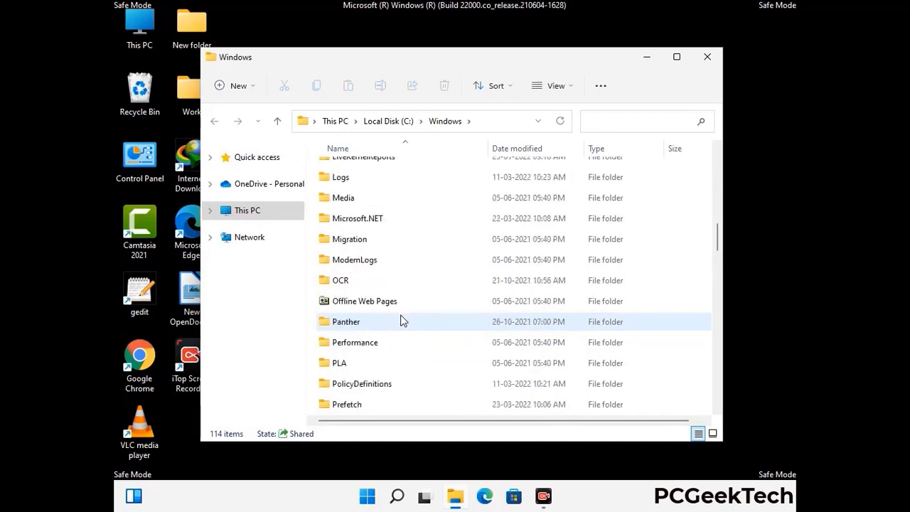
scroll(400, 321, "down", 6)
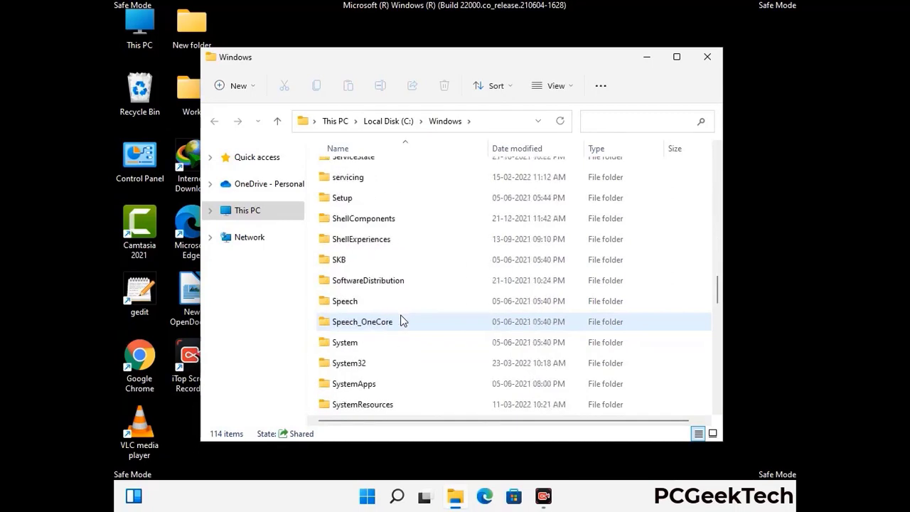
scroll(400, 322, "down", 7)
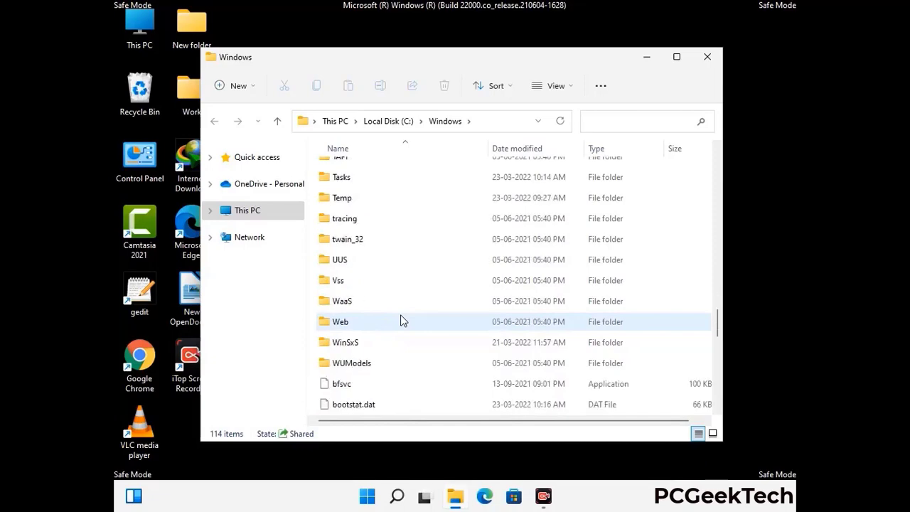
scroll(400, 321, "down", 8)
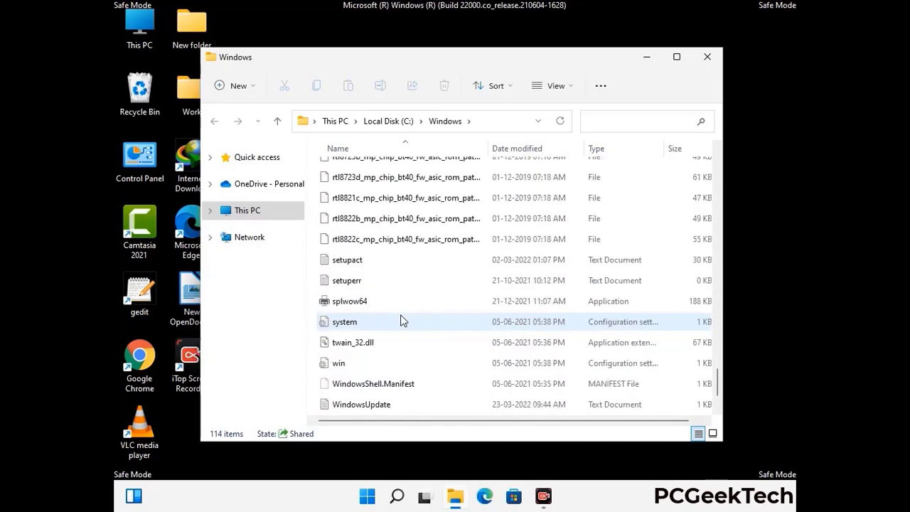
scroll(400, 321, "up", 12)
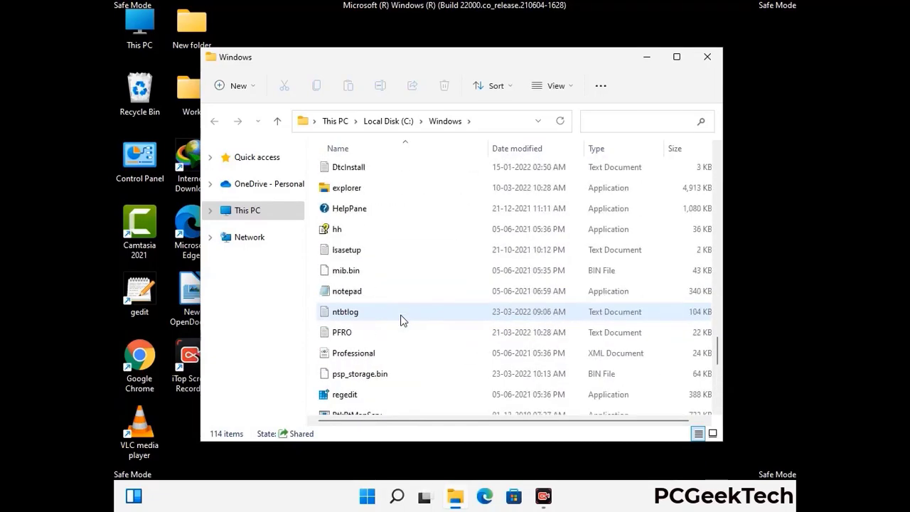
scroll(400, 320, "up", 3)
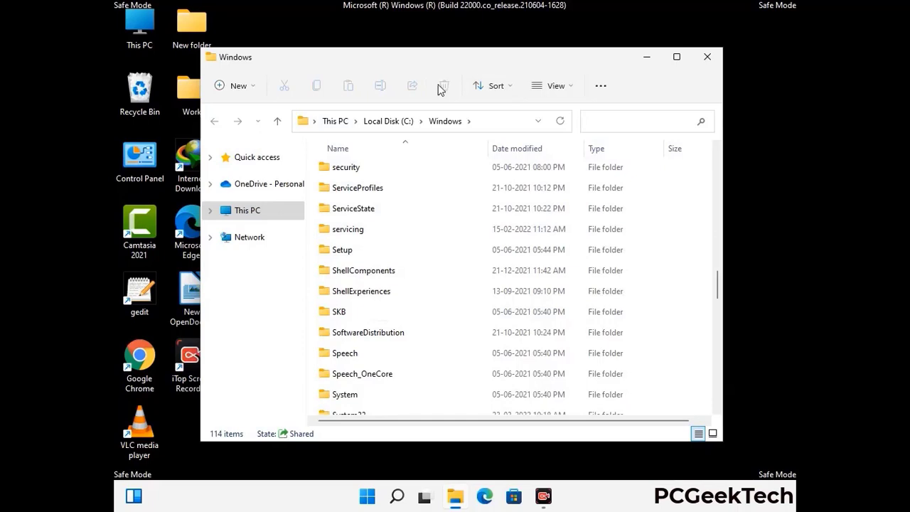
left_click(713, 59)
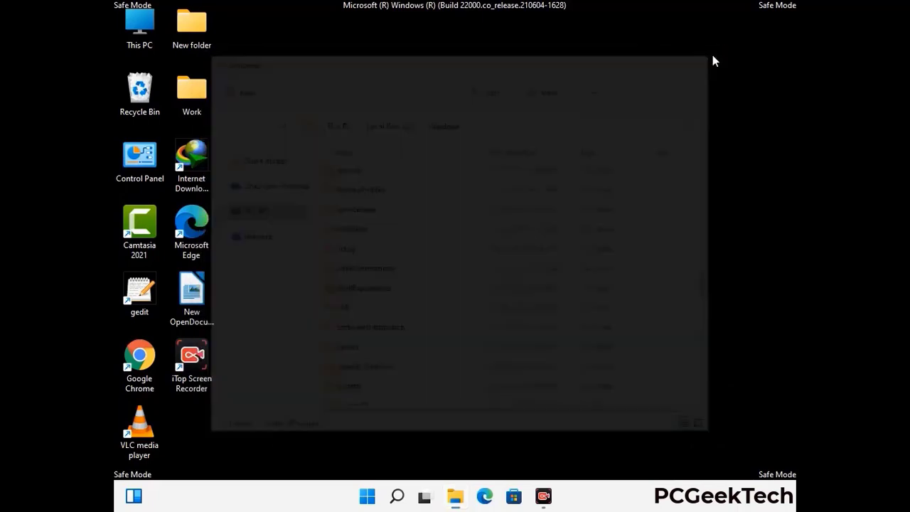
Run %temp%, delete all items in AppData\Local\Temp, and close the window.
key("super+r")
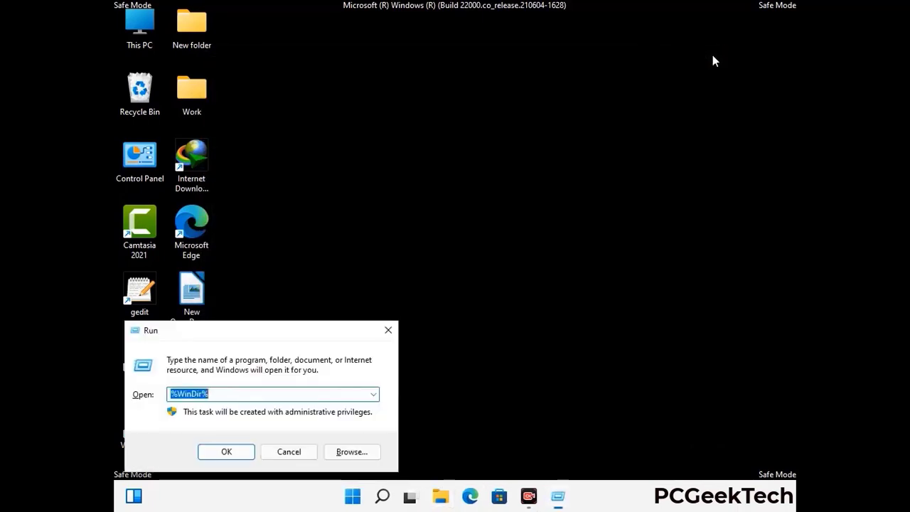
left_click_drag(303, 333, 518, 123)
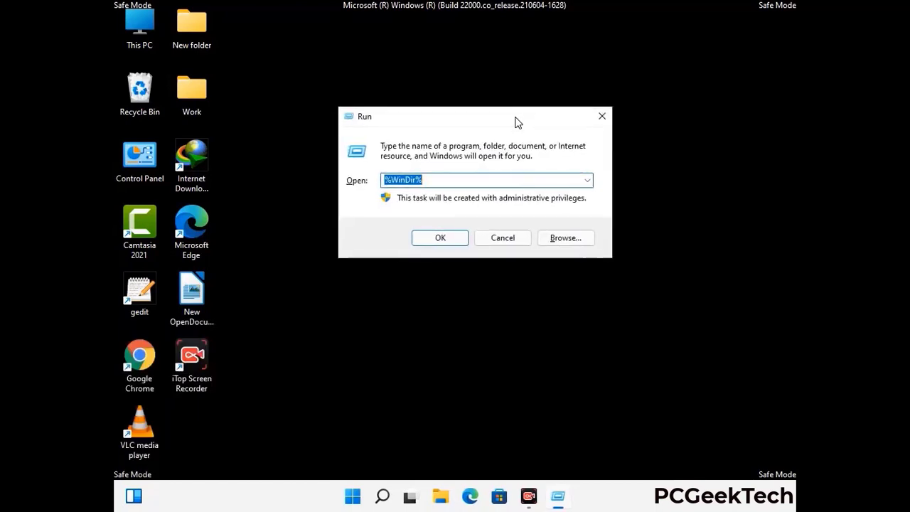
type("%temp%")
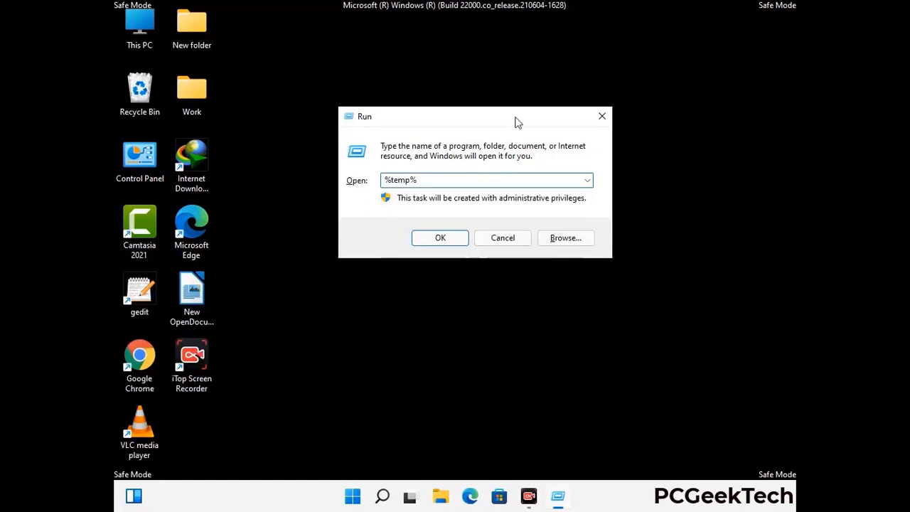
left_click(453, 237)
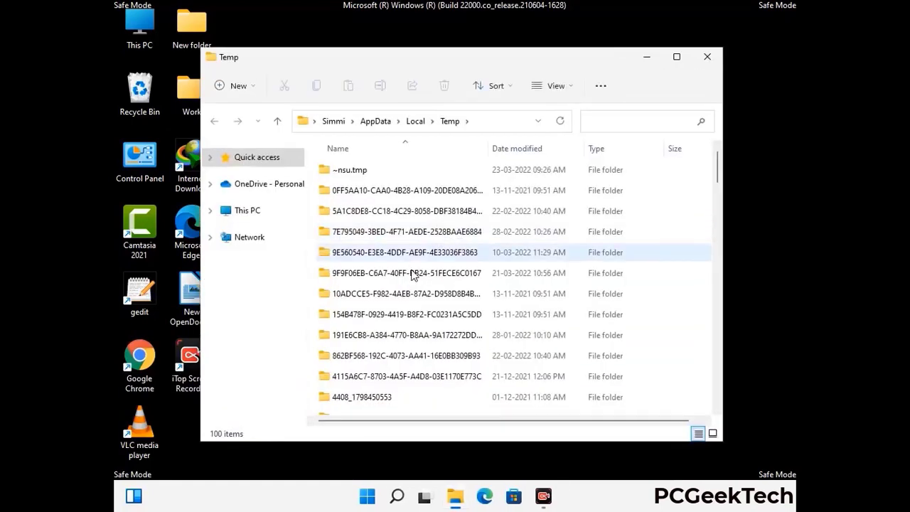
left_click(412, 274)
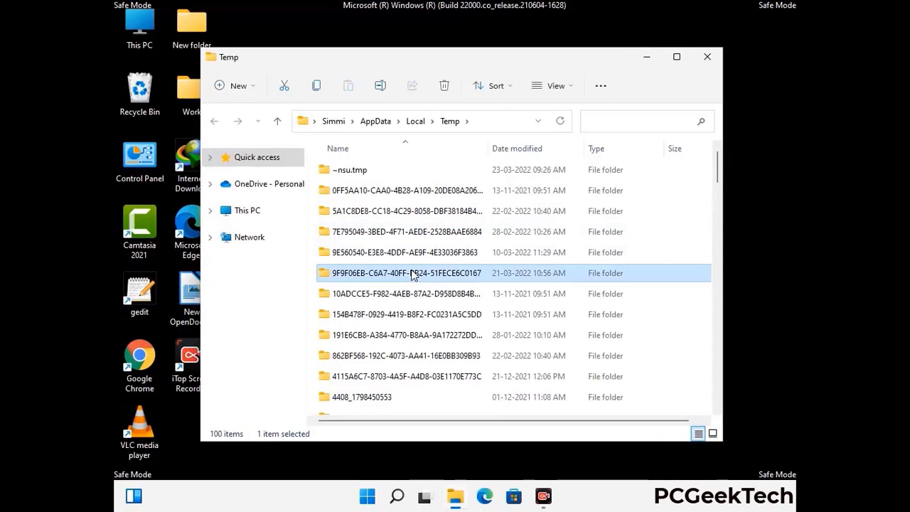
key("ctrl+a")
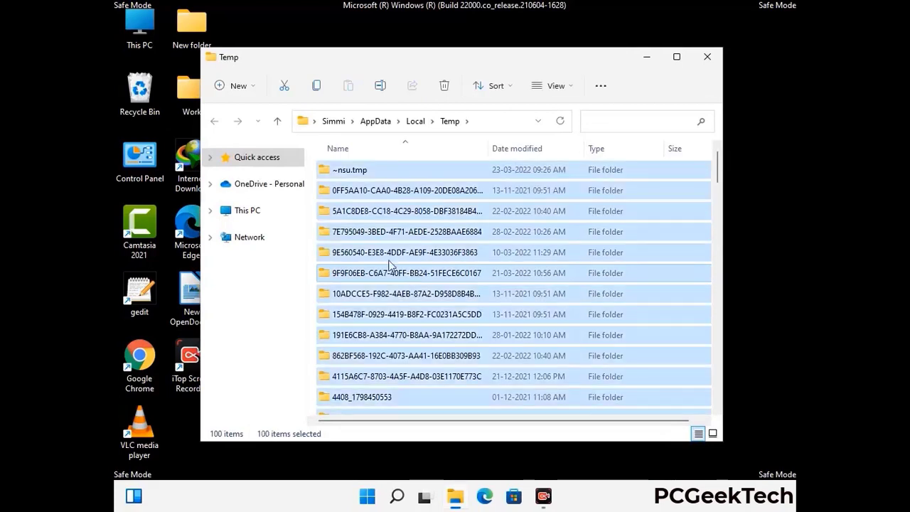
left_click(446, 86)
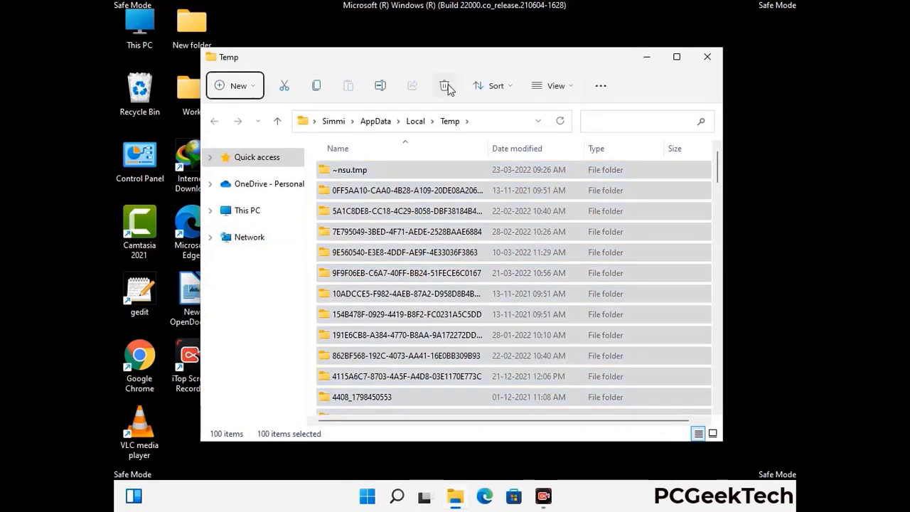
left_click(707, 56)
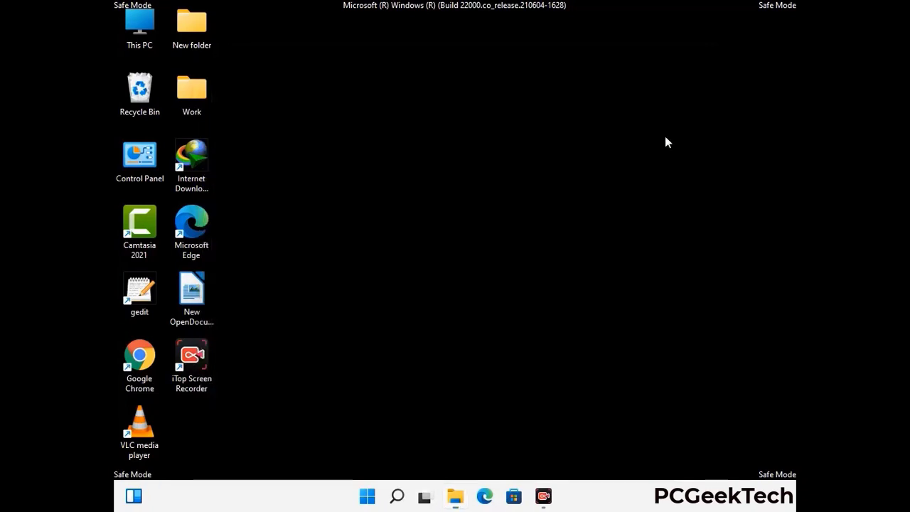
Run temp, delete all six items in C:\Windows\Temp, and close the window.
key("super+r")
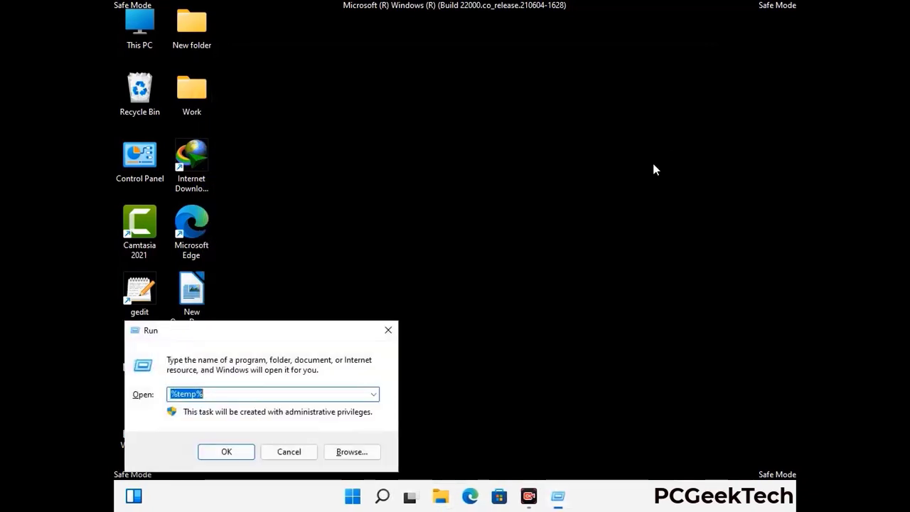
left_click_drag(310, 330, 520, 133)
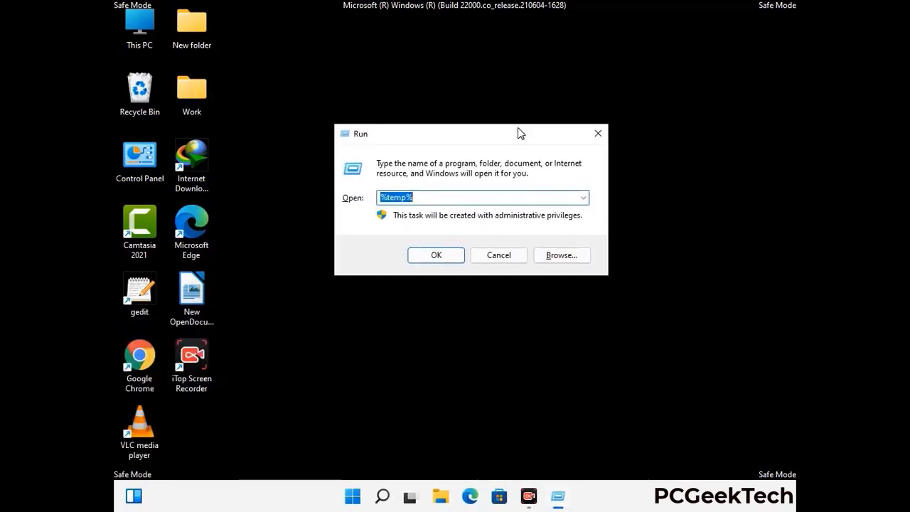
type("temp")
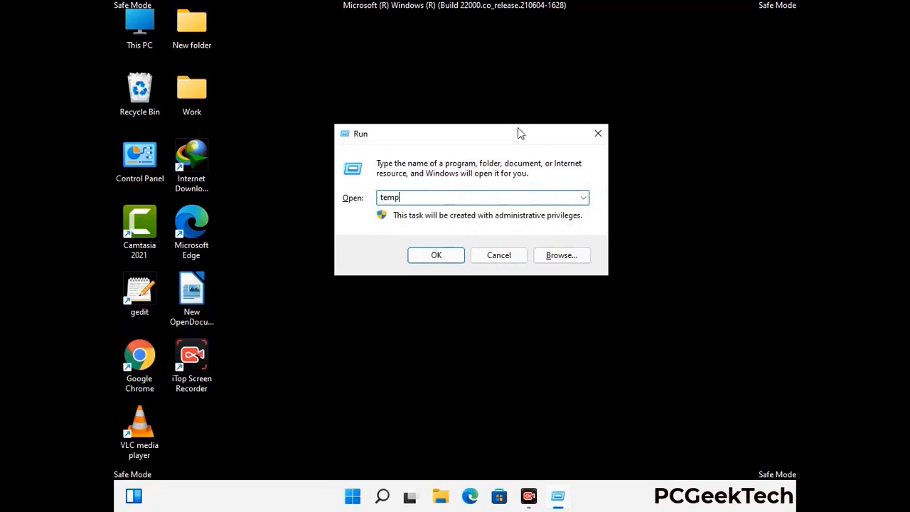
key("Return")
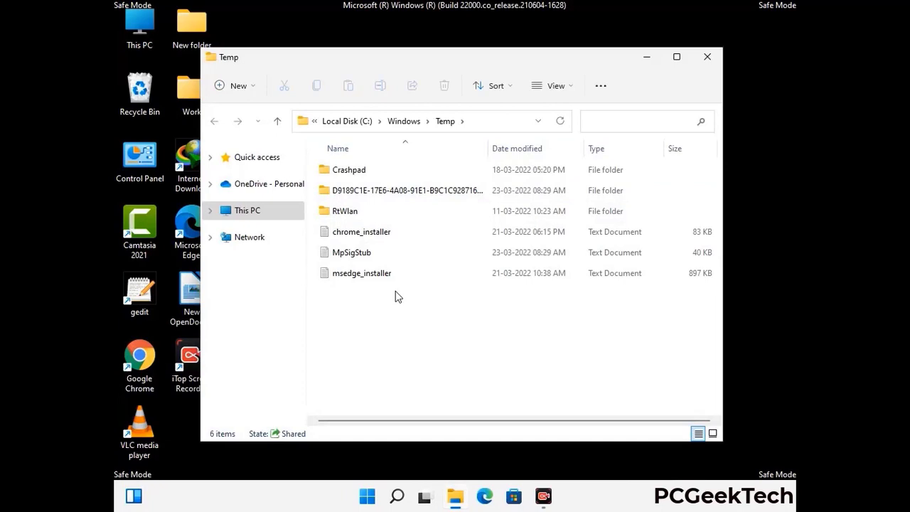
key("ctrl+a")
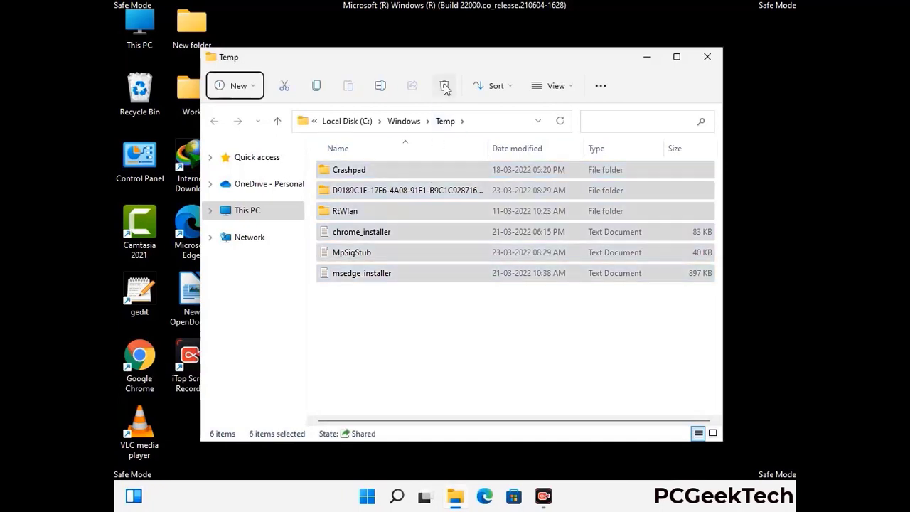
left_click(444, 86)
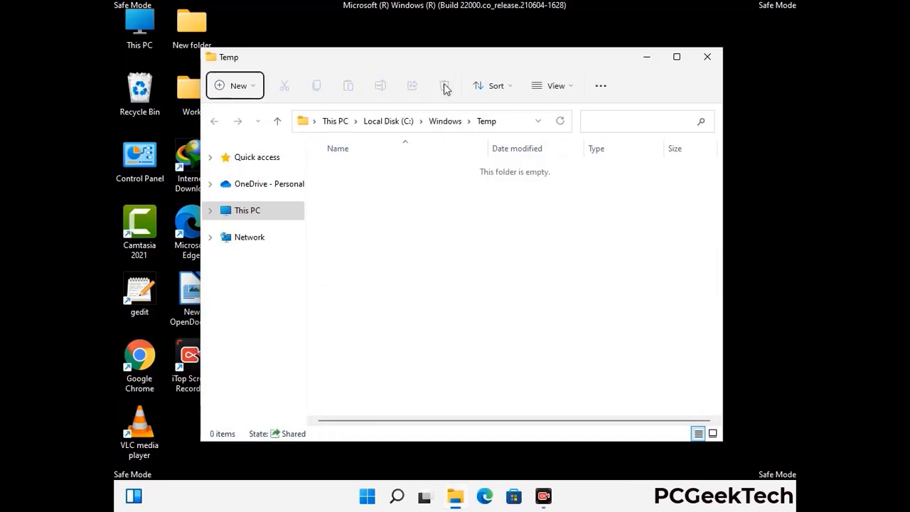
left_click(711, 61)
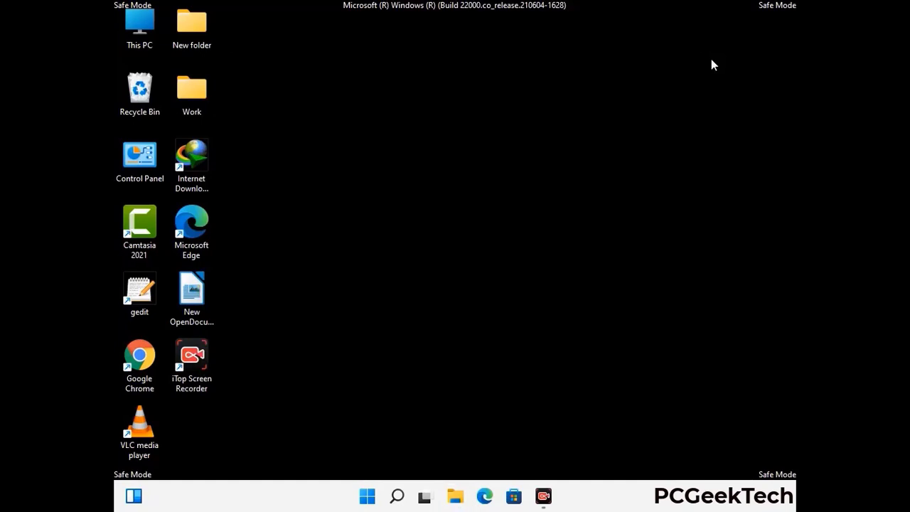
Launch Registry Editor by running regedit from the Run box.
key("super+r")
left_click_drag(277, 331, 474, 114)
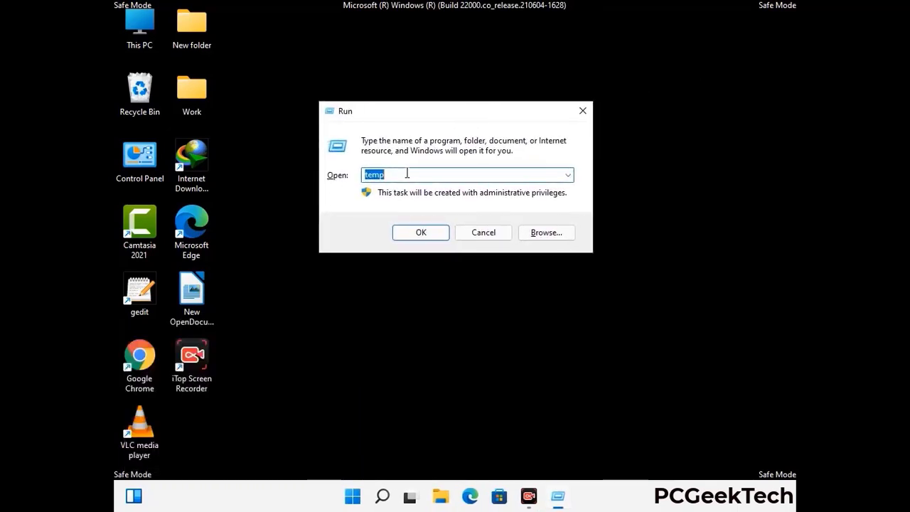
type("regedit")
key("Return")
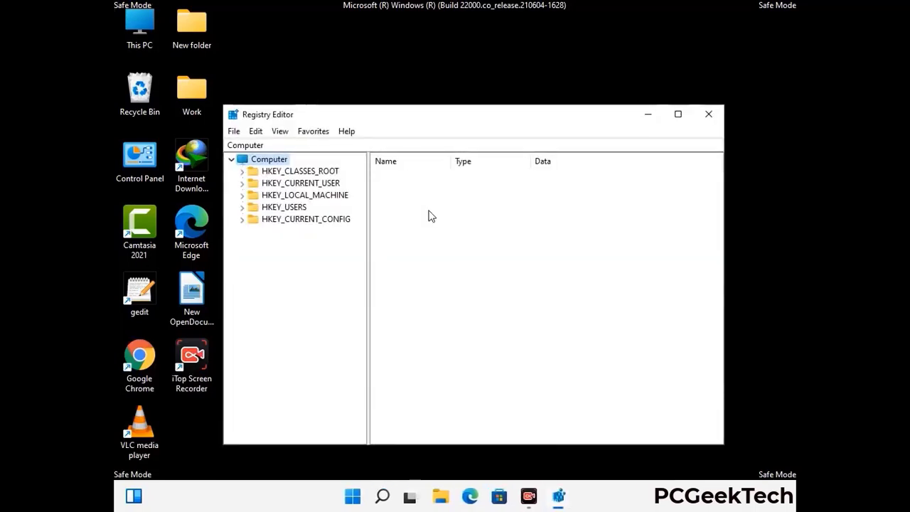
Expand HKEY_CURRENT_USER, then Software, then Microsoft in the key tree.
left_click(304, 194)
left_click(241, 182)
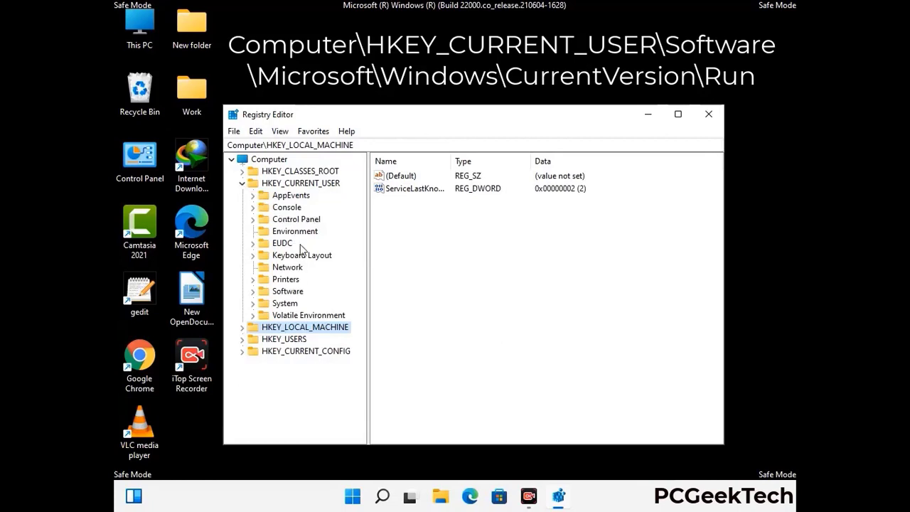
left_click(284, 294)
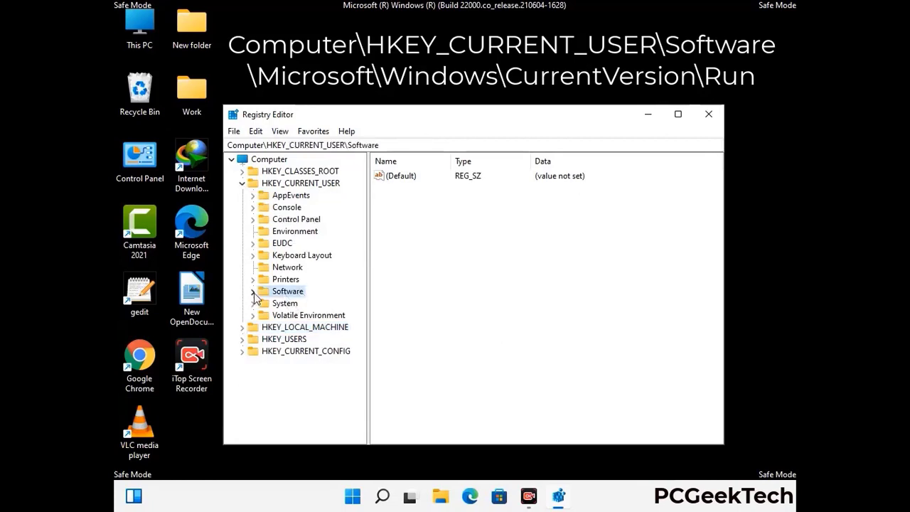
left_click(252, 292)
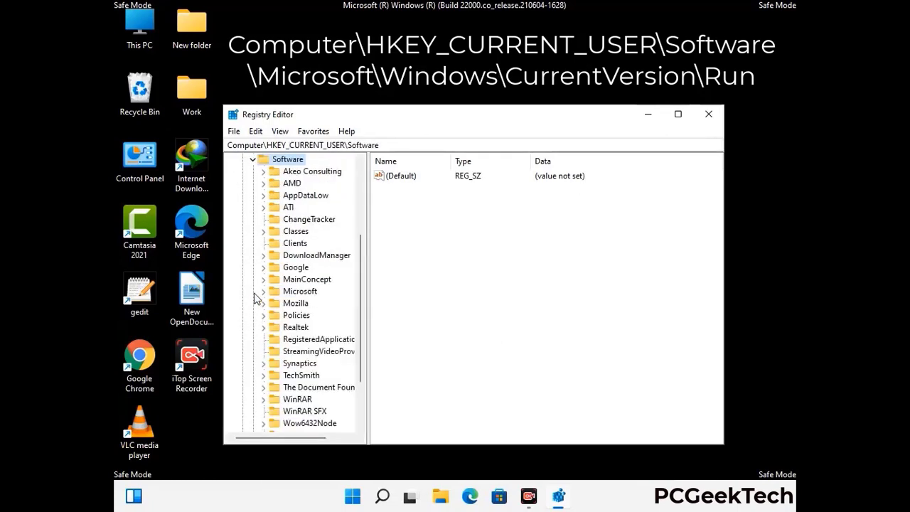
double_click(297, 294)
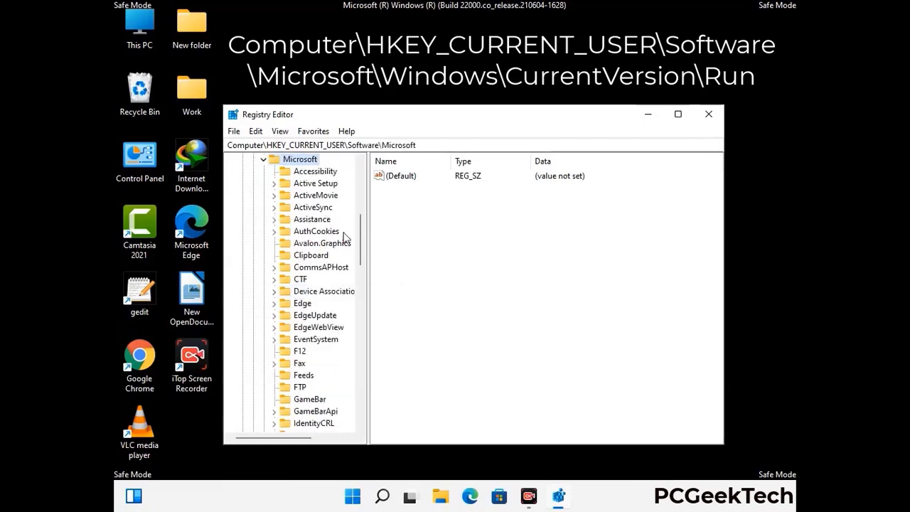
Open Windows > CurrentVersion and select the Run key to list its startup values.
scroll(329, 311, "down", 2)
scroll(329, 311, "down", 2)
scroll(329, 310, "down", 1)
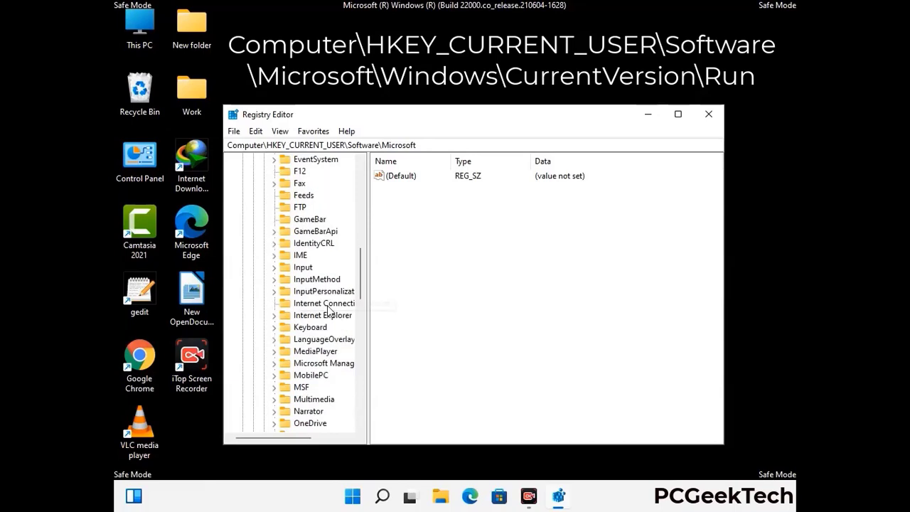
scroll(329, 310, "down", 2)
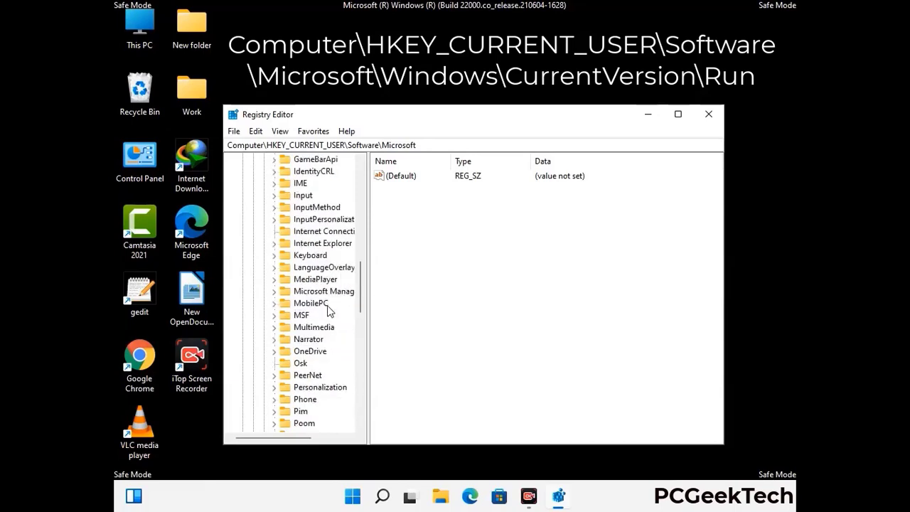
scroll(329, 310, "down", 7)
scroll(328, 311, "down", 3)
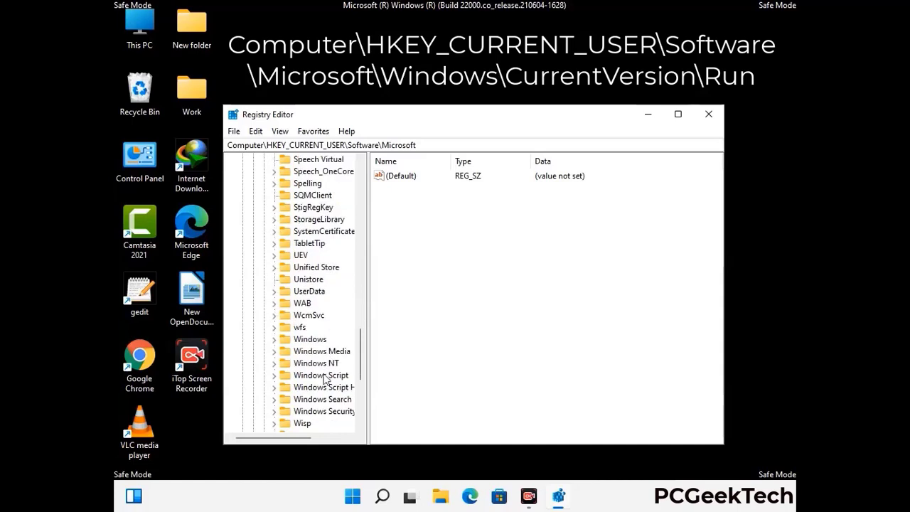
double_click(320, 340)
scroll(330, 333, "down", 1)
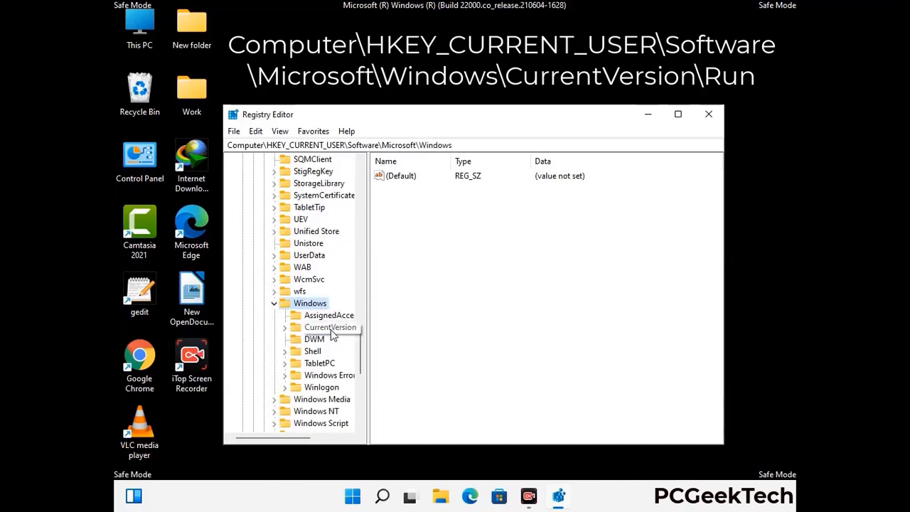
double_click(331, 331)
scroll(329, 313, "down", 5)
scroll(325, 309, "down", 4)
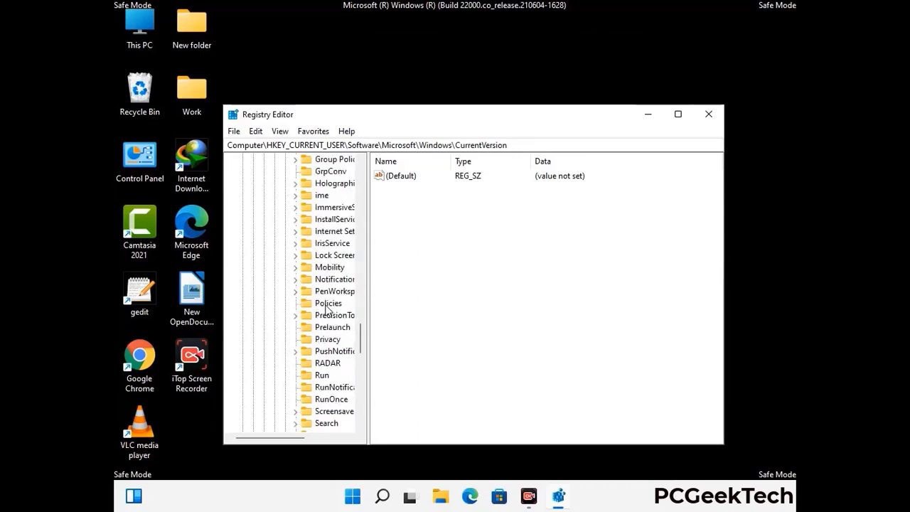
scroll(326, 309, "down", 1)
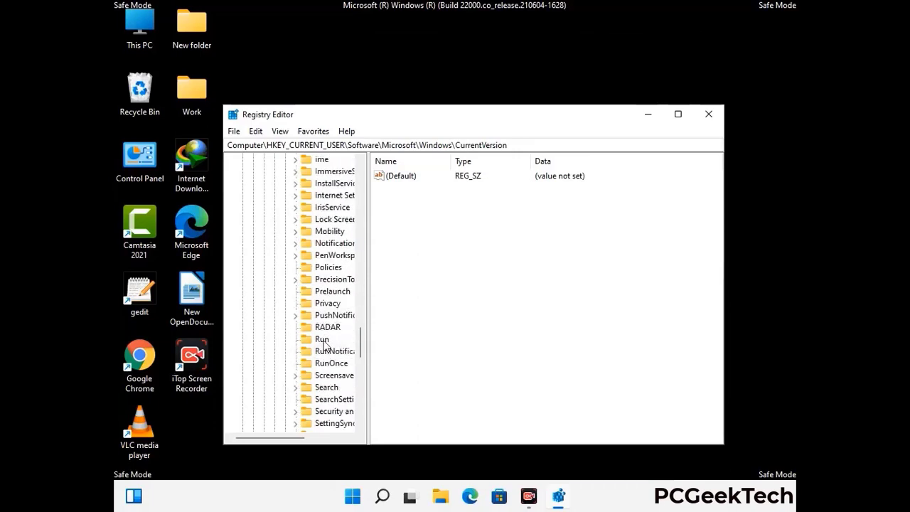
left_click(323, 340)
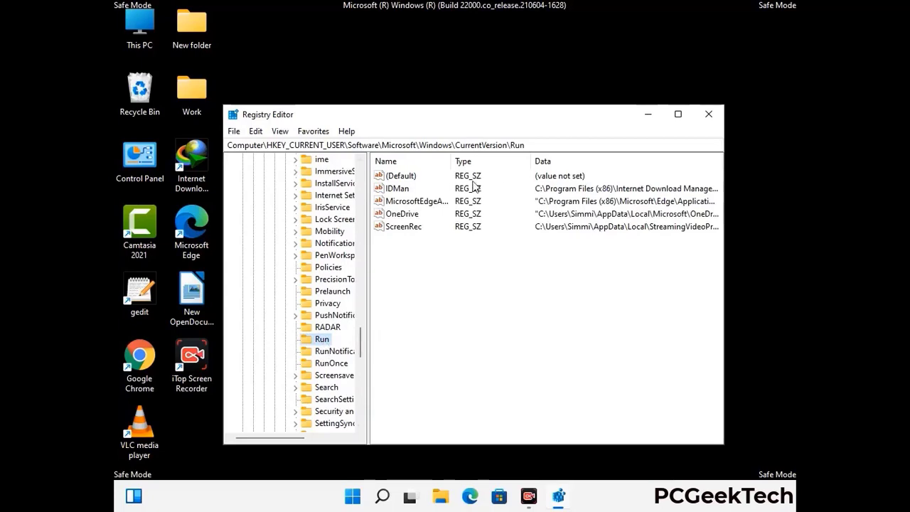
Delete the ScreenRec value from the Run key and confirm the deletion.
left_click(403, 227)
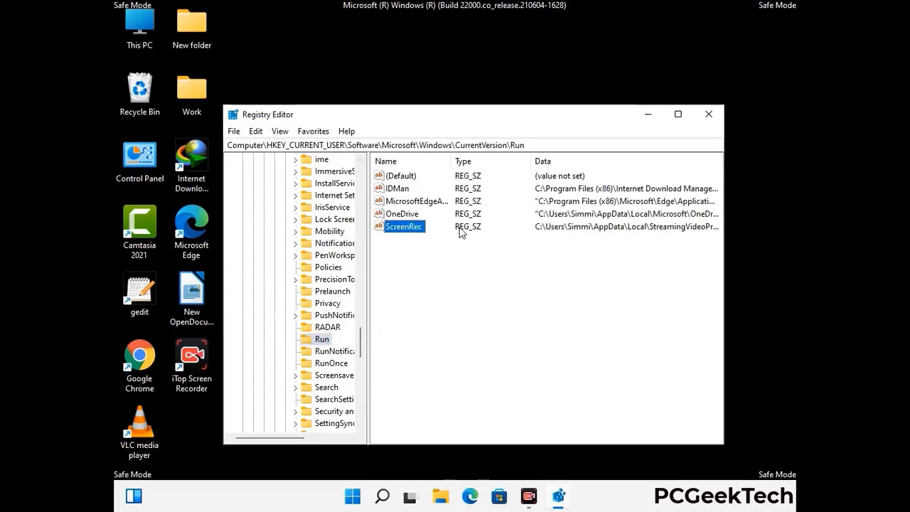
left_click(410, 227)
right_click(410, 229)
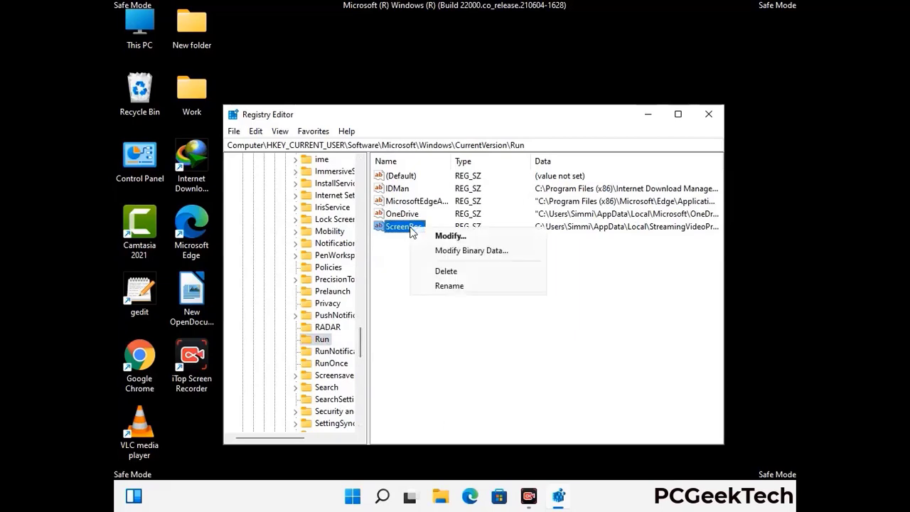
left_click(437, 271)
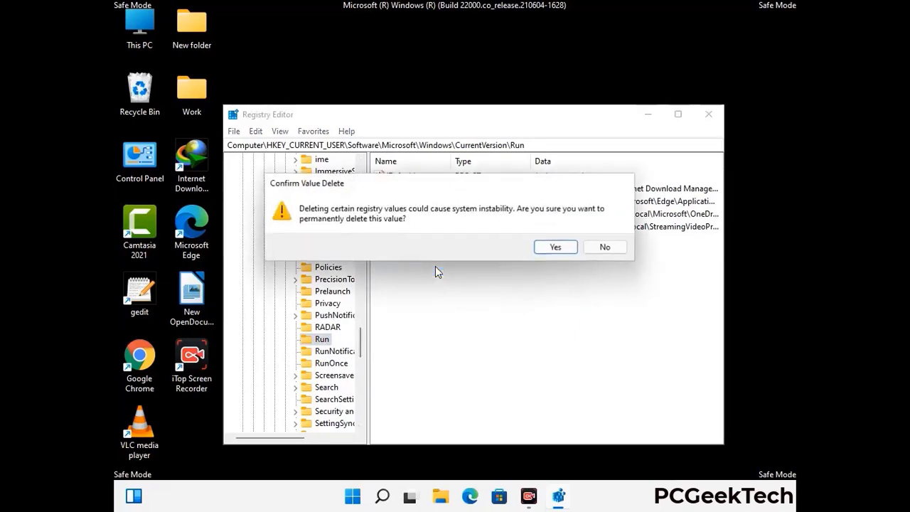
left_click(555, 248)
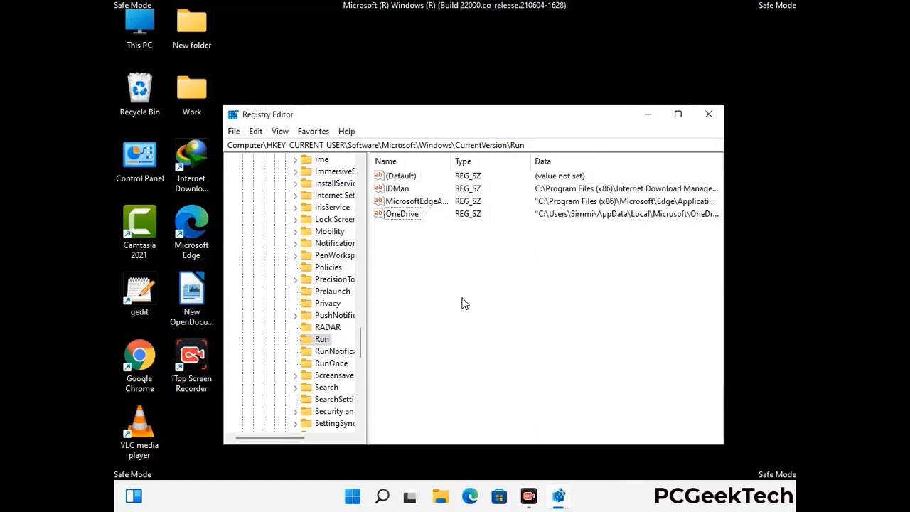
Search the registry for 'Virus Nam', then cancel the search and close Registry Editor.
key("ctrl+f")
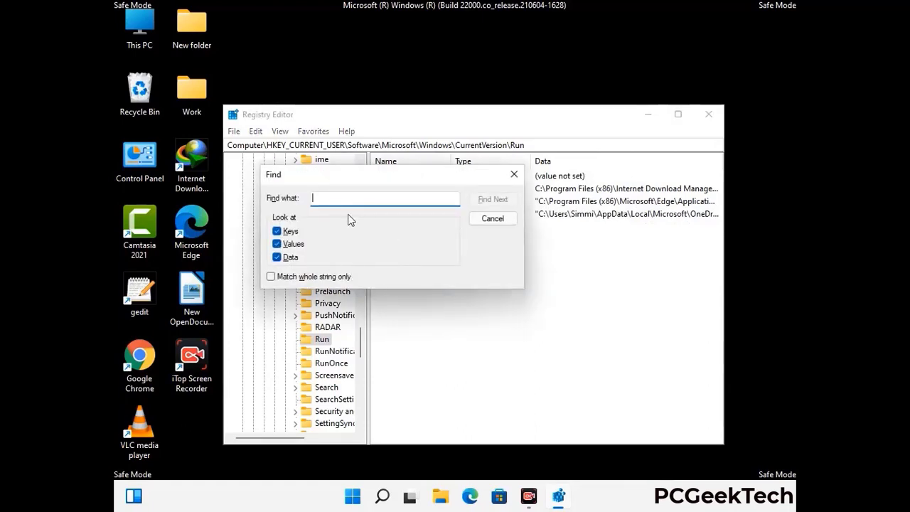
type("Virus Name")
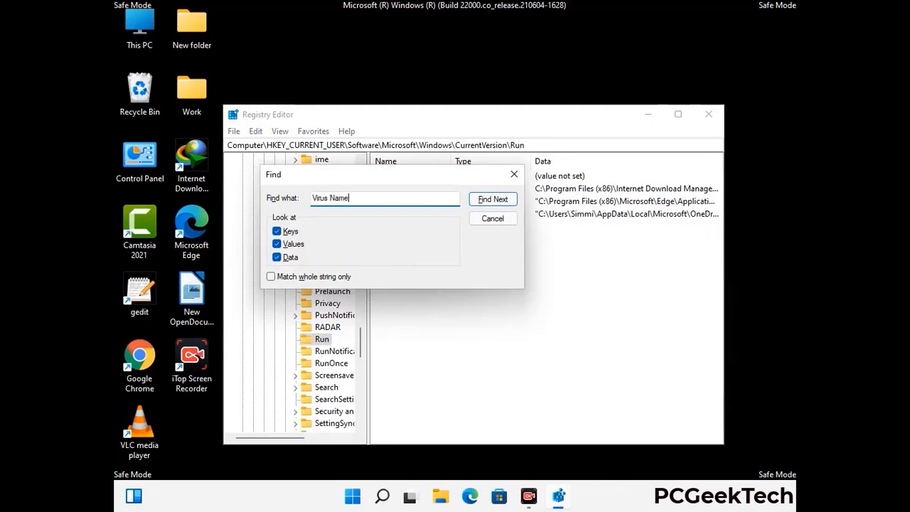
left_click(481, 203)
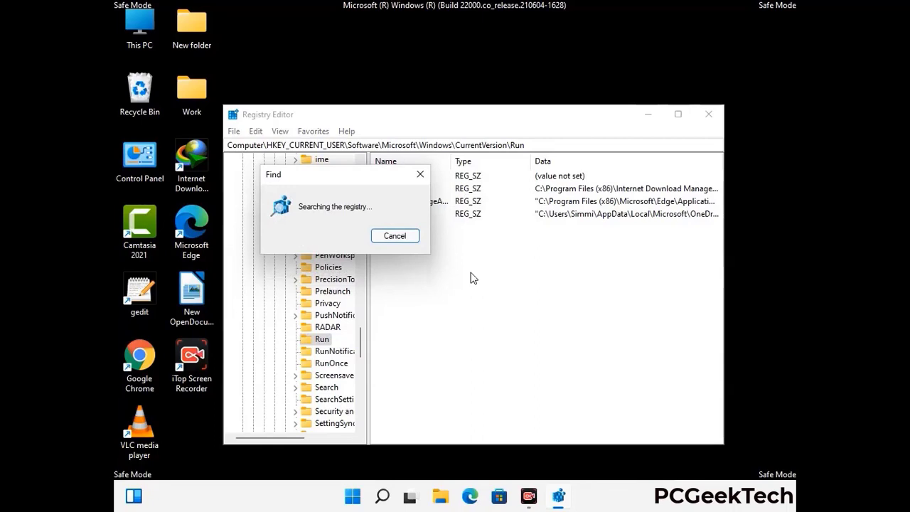
left_click(425, 176)
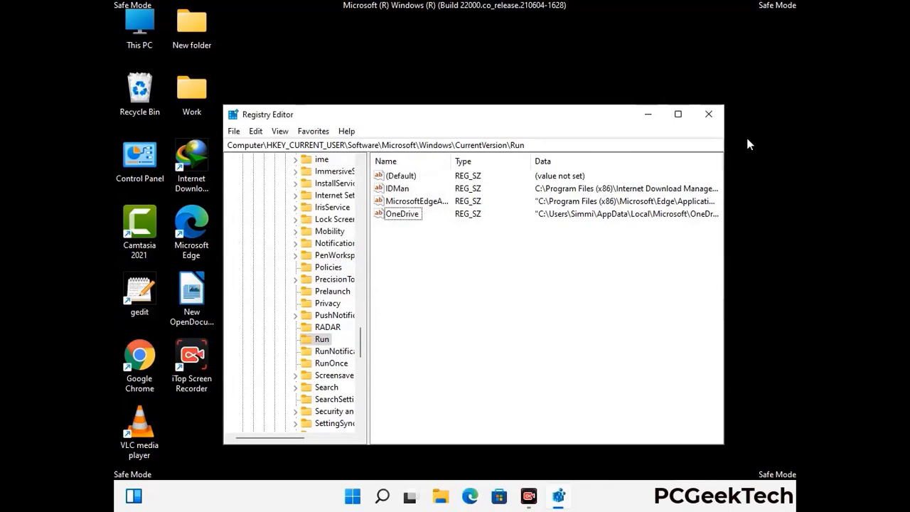
left_click(708, 114)
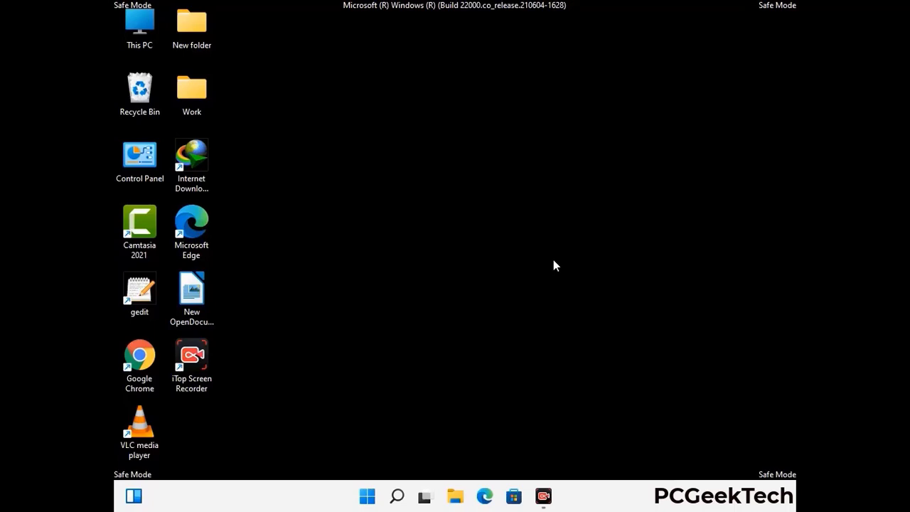
Run msconfig and uncheck Safe boot on the Boot tab of System Configuration.
key("super+r")
left_click_drag(264, 330, 464, 140)
type("ms")
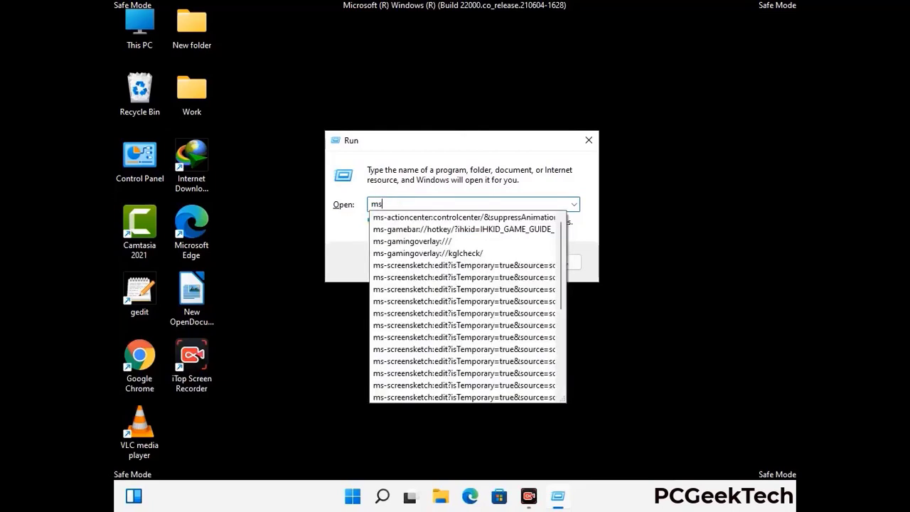
type("config")
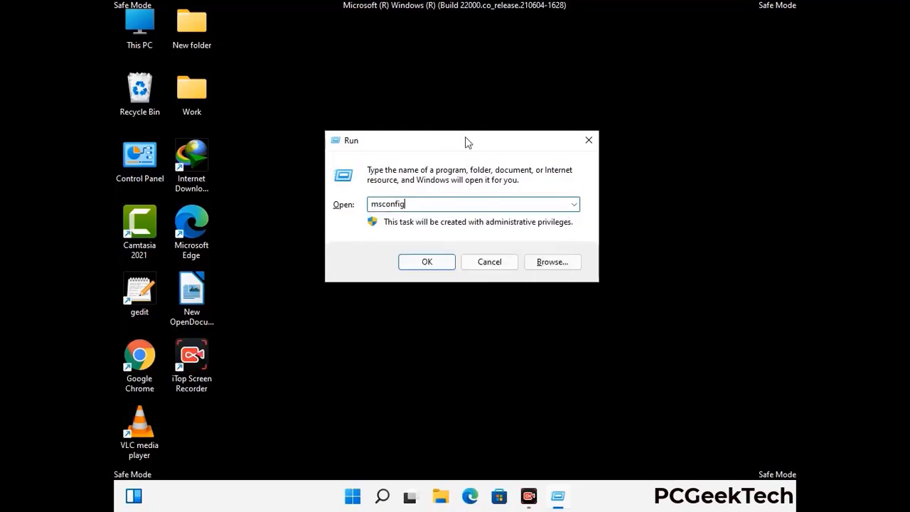
left_click(420, 260)
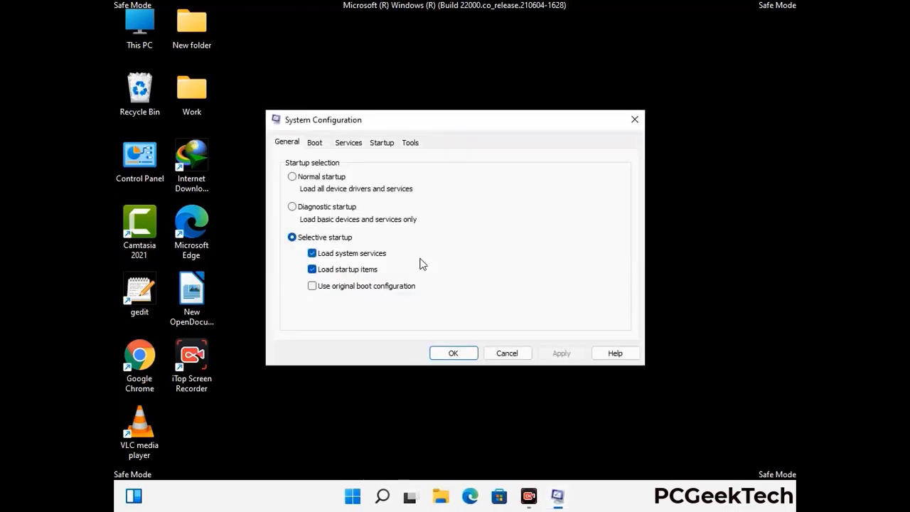
left_click(314, 143)
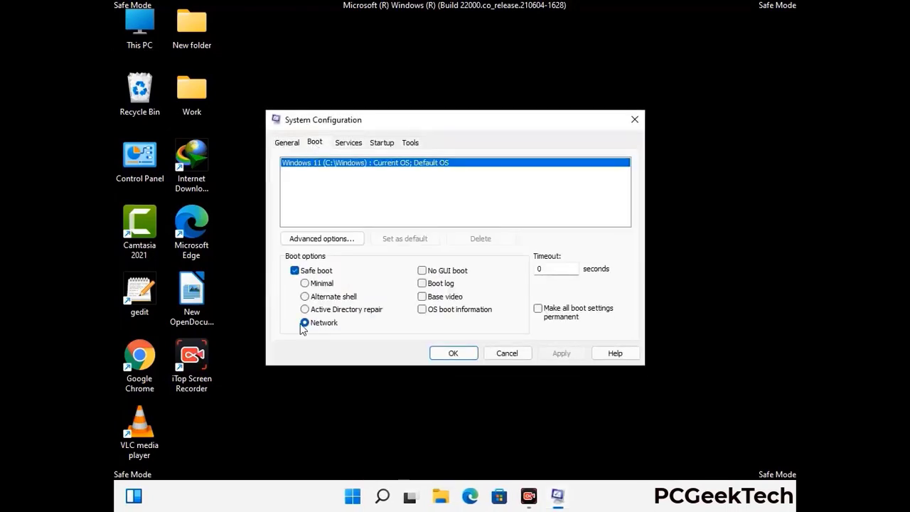
left_click(294, 271)
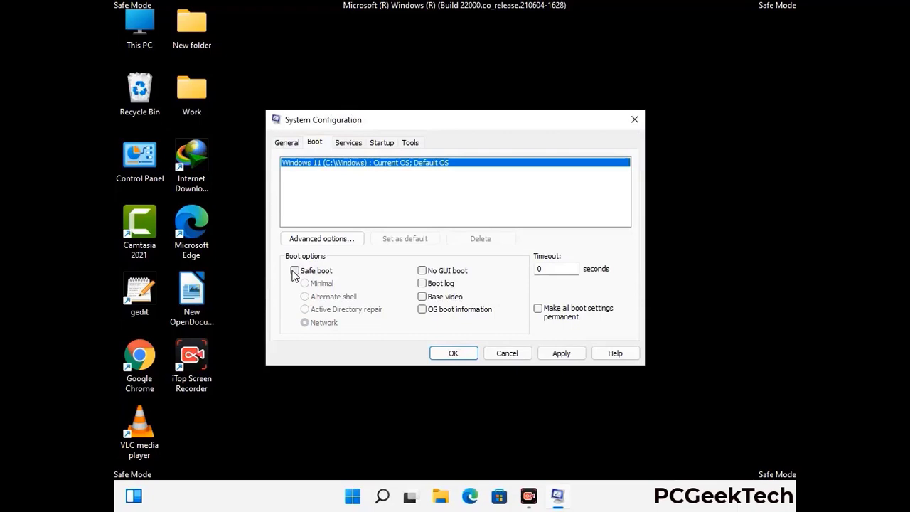